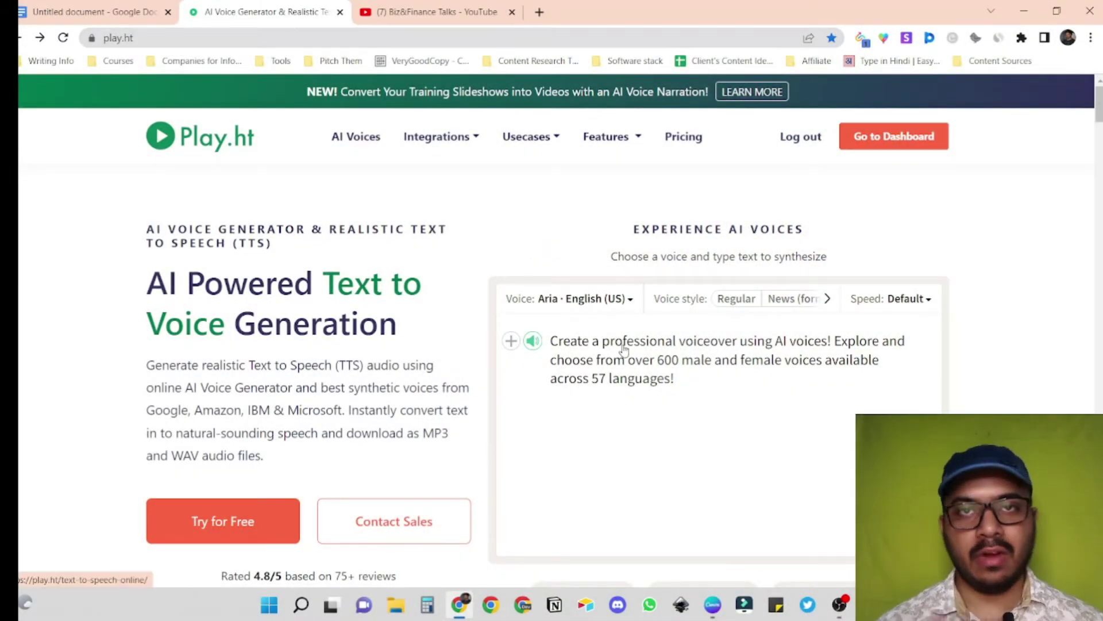
Go from the Play.ht homepage to the dashboard's Files library of saved audio
{"action": "left_click", "coordinate": [894, 141]}
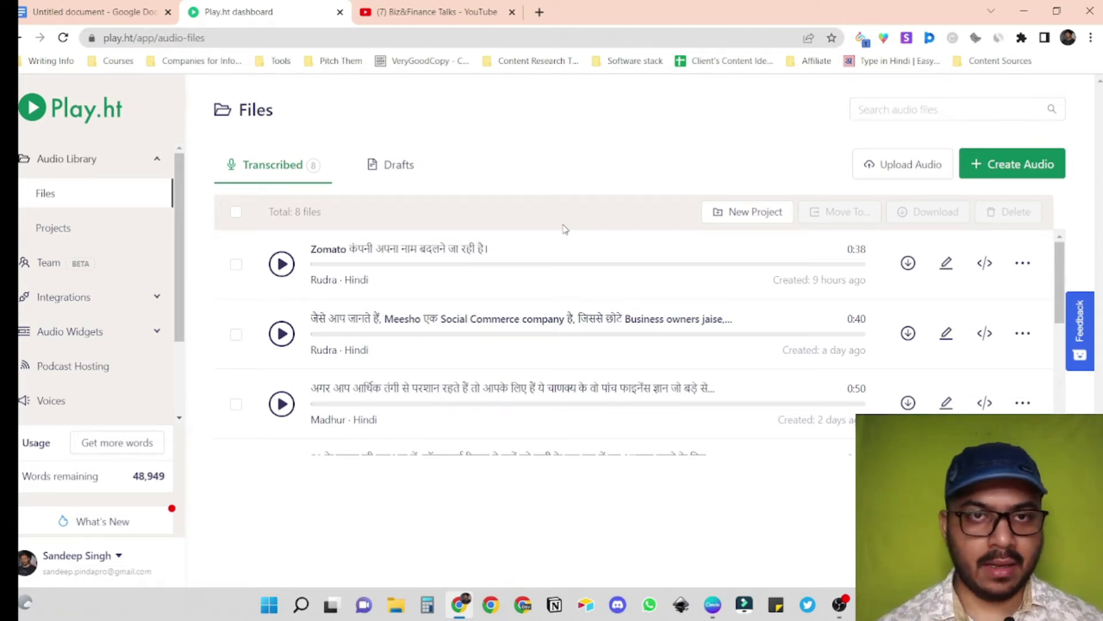
Switch to the browser tab with the Biz&Finance Talks YouTube channel
{"action": "key", "text": "ctrl+Tab"}
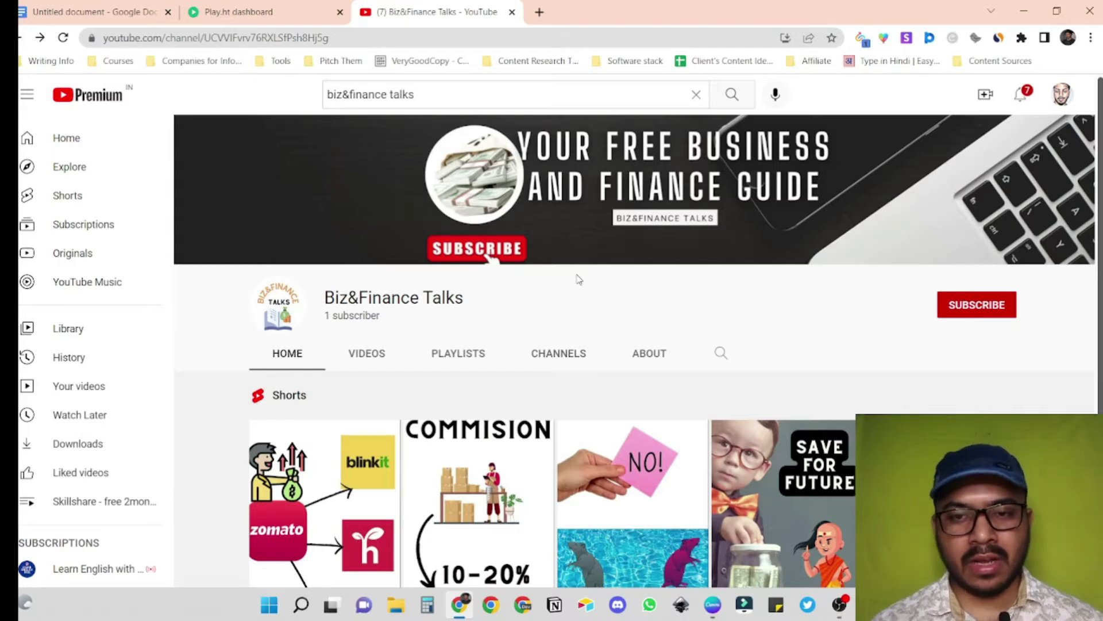
Play the Short about Zomato renaming itself Eternal from the channel's Shorts row, then pause it
{"action": "scroll", "coordinate": [579, 280], "scroll_direction": "down", "scroll_amount": 2}
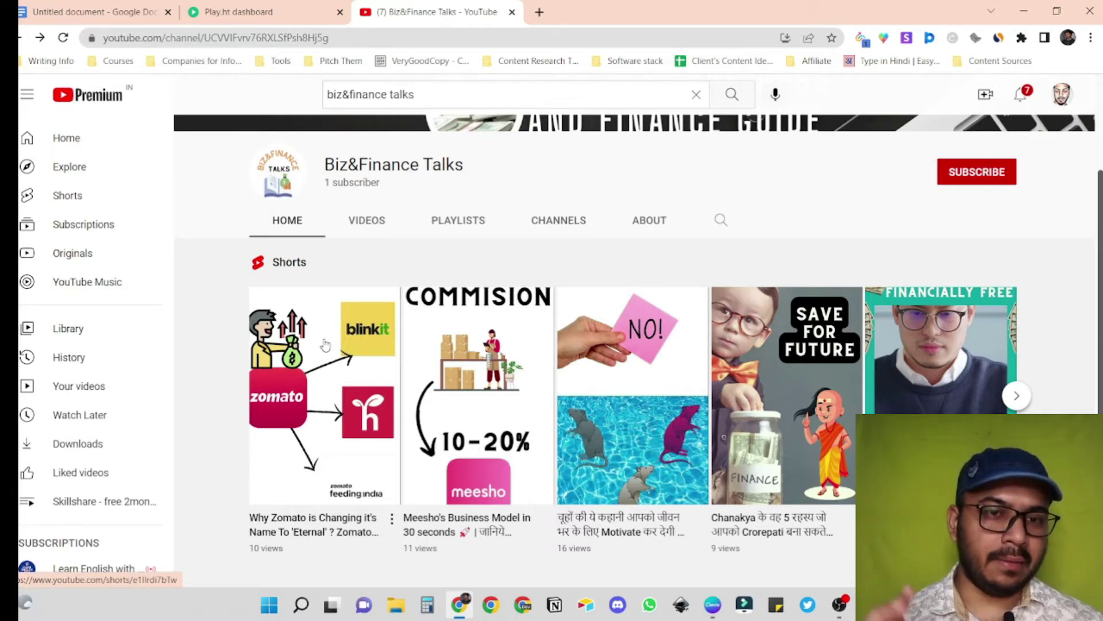
{"action": "left_click", "coordinate": [311, 388]}
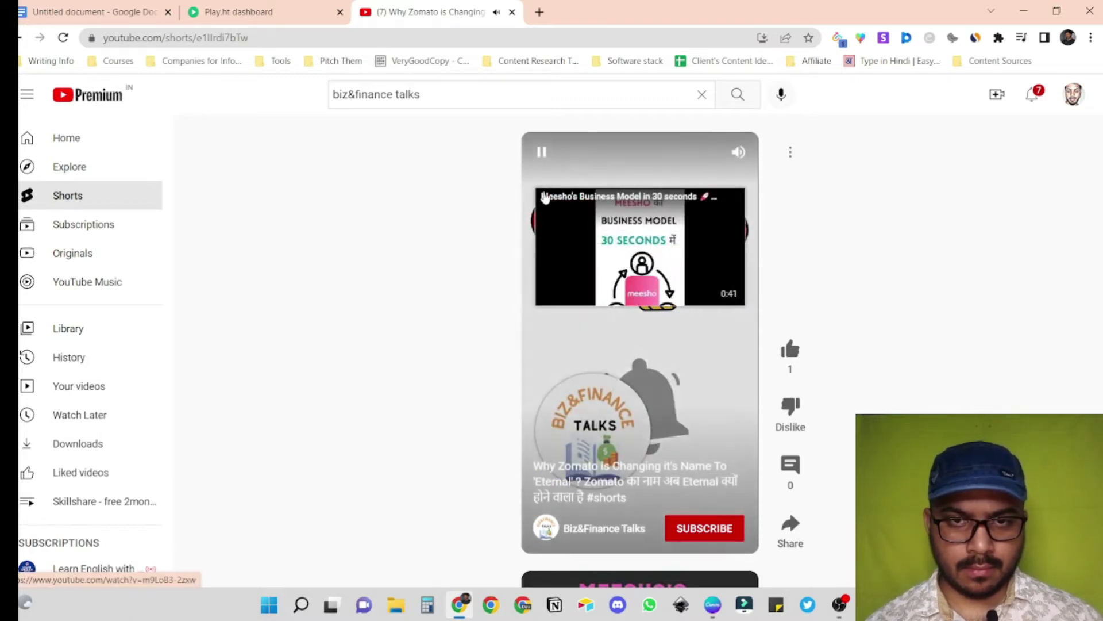
{"action": "left_click", "coordinate": [540, 153]}
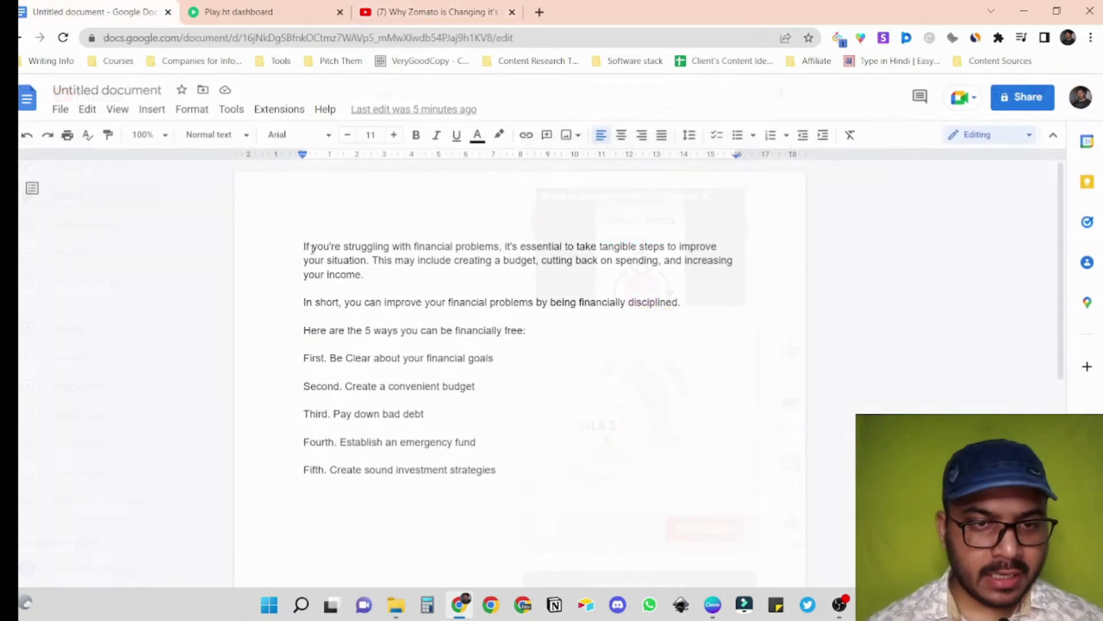
Select the whole five-ways-to-financial-freedom script in Google Docs and return to the Play.ht tab
{"action": "mouse_move", "coordinate": [305, 247]}
{"action": "left_mouse_down"}
{"action": "mouse_move", "coordinate": [497, 368]}
{"action": "mouse_move", "coordinate": [509, 480]}
{"action": "left_mouse_up"}
{"action": "key", "text": "ctrl+c"}
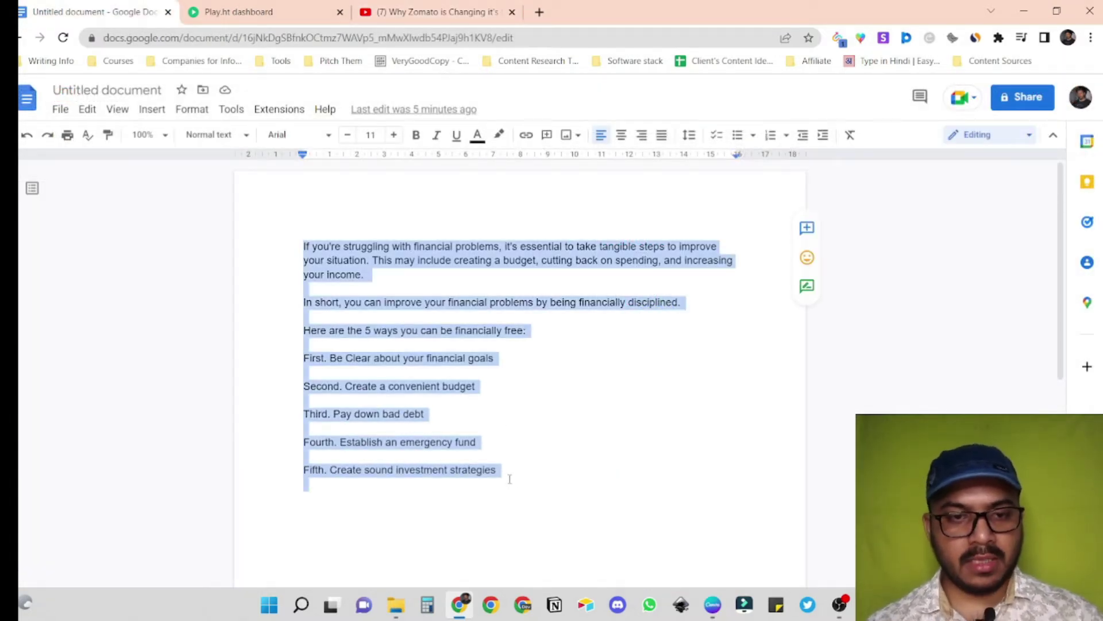
{"action": "left_click", "coordinate": [264, 12]}
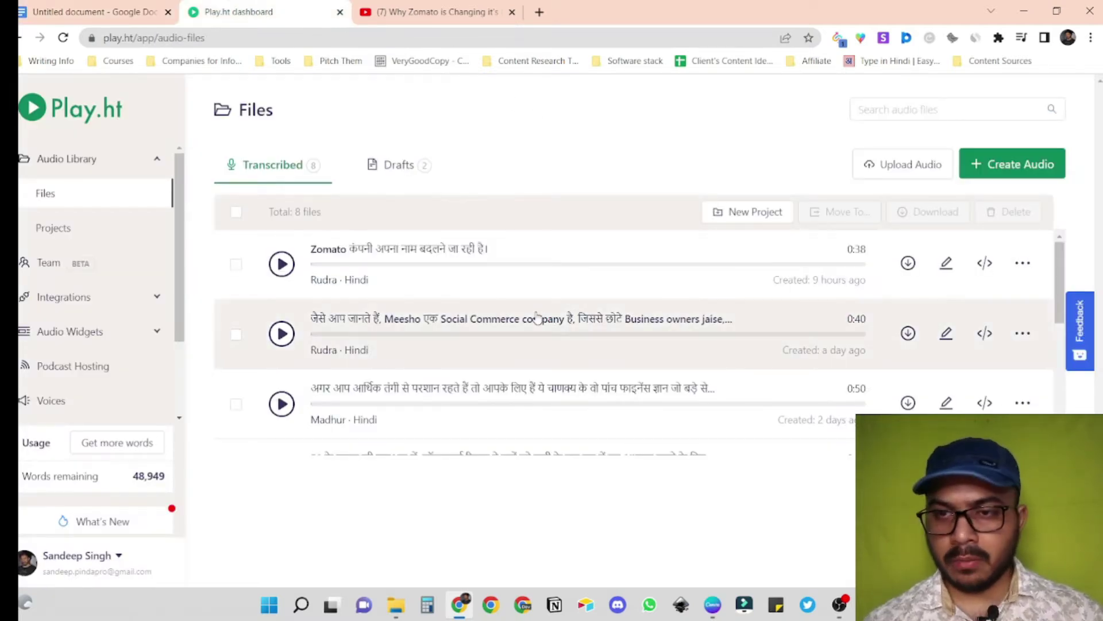
Create a new audio holding the pasted 79-word financial-tips script and open the voice picker
{"action": "scroll", "coordinate": [536, 318], "scroll_direction": "down", "scroll_amount": 1}
{"action": "scroll", "coordinate": [536, 317], "scroll_direction": "up", "scroll_amount": 1}
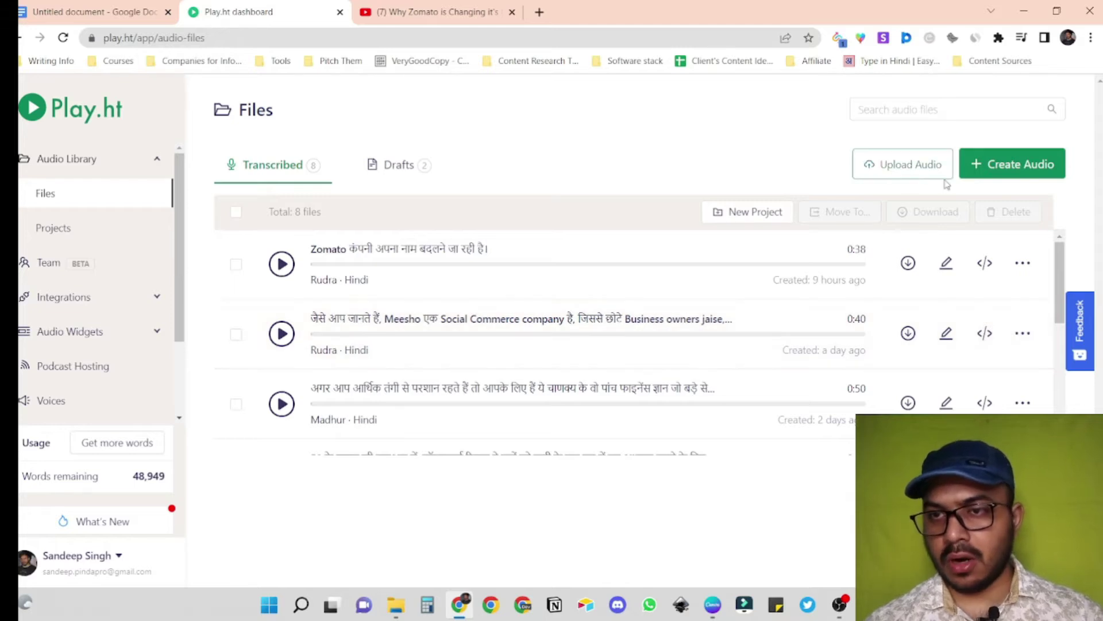
{"action": "left_click", "coordinate": [1012, 165]}
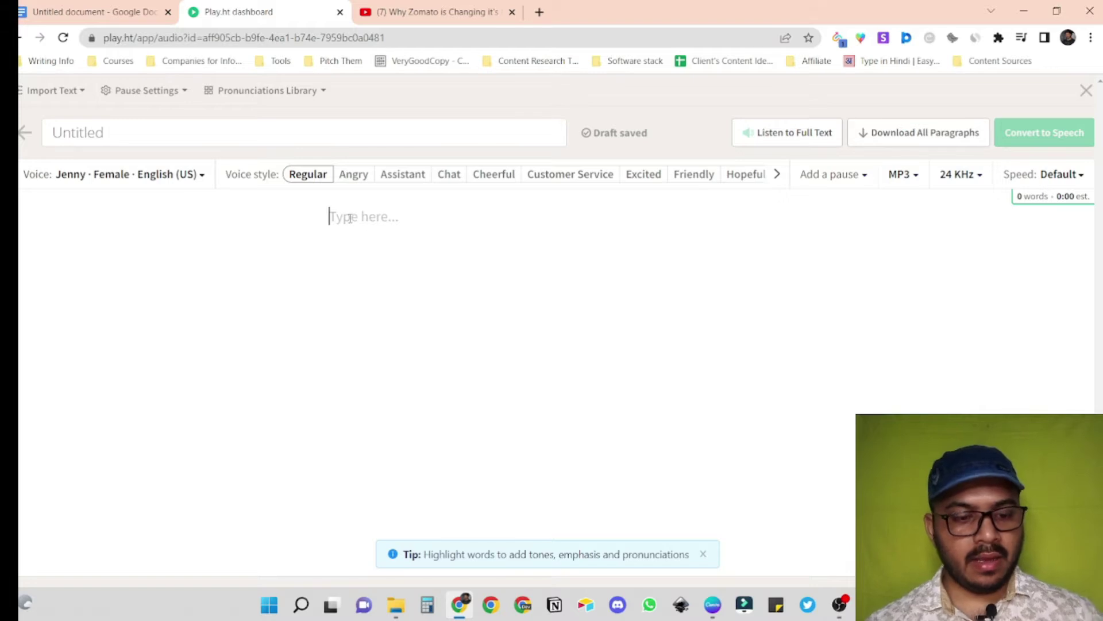
{"action": "key", "text": "ctrl+v"}
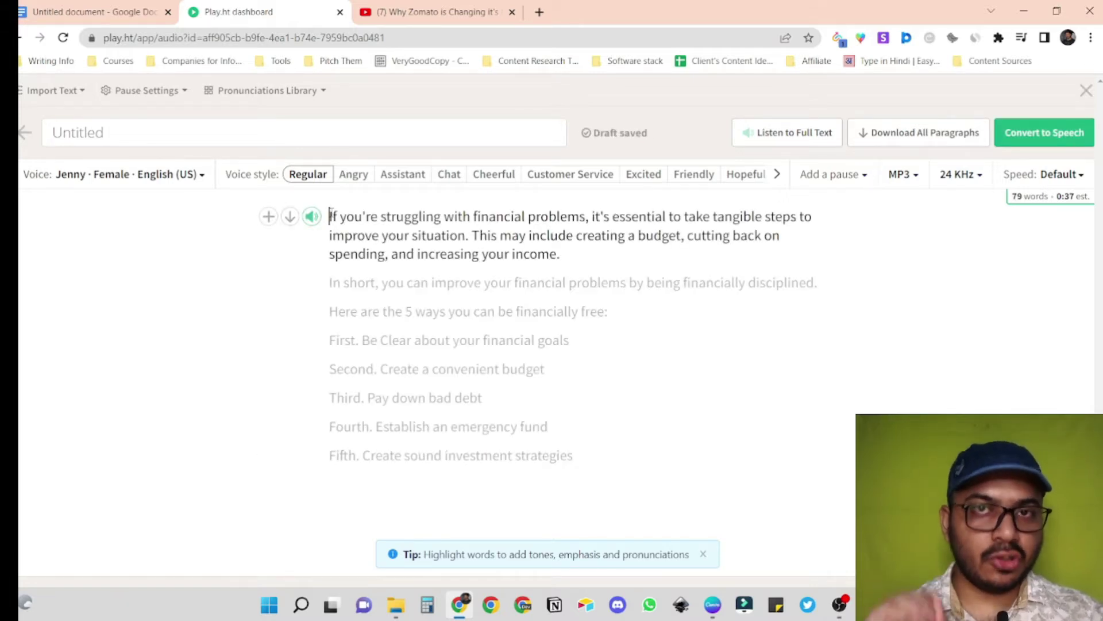
{"action": "left_click", "coordinate": [112, 178]}
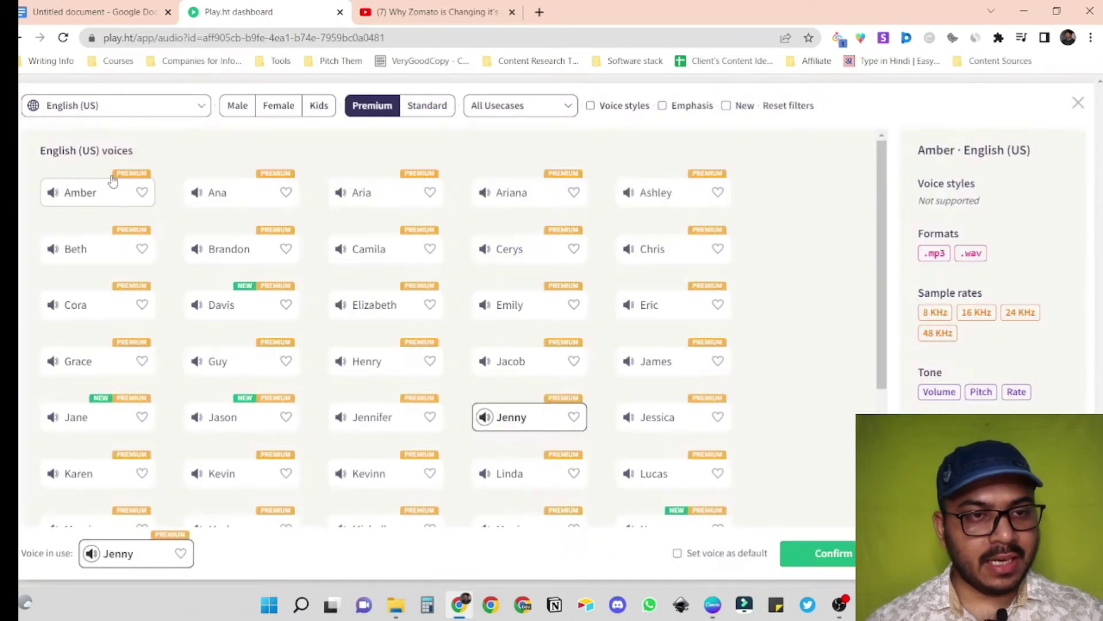
Filter the voice picker's language list to Hindi voices
{"action": "left_click", "coordinate": [124, 107]}
{"action": "scroll", "coordinate": [111, 193], "scroll_direction": "down", "scroll_amount": 2}
{"action": "scroll", "coordinate": [111, 193], "scroll_direction": "up", "scroll_amount": 3}
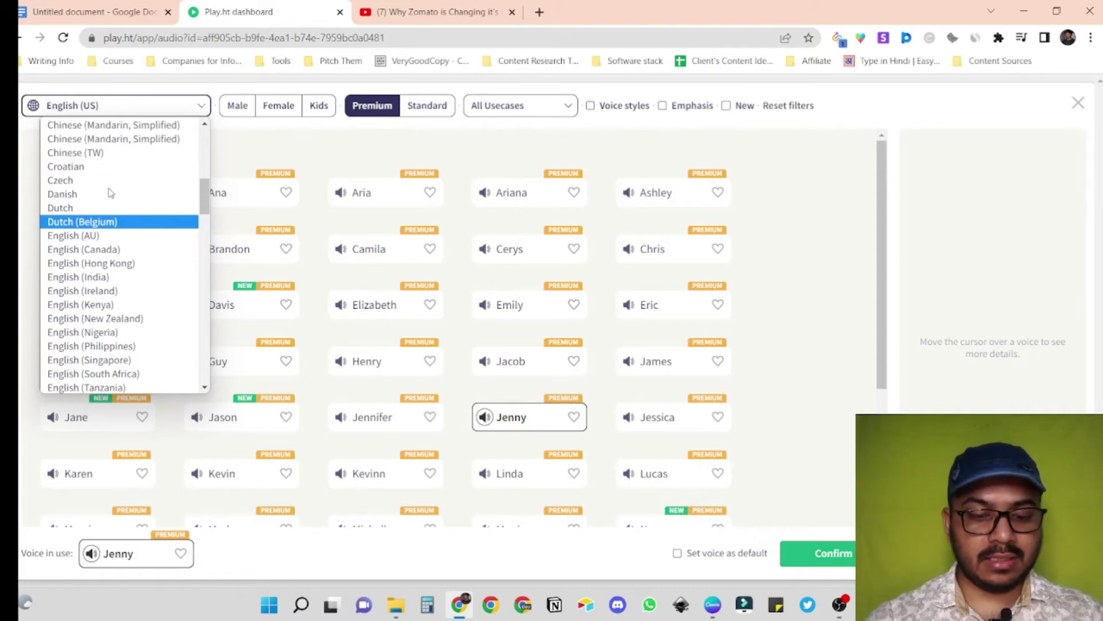
{"action": "type", "text": "hi"}
{"action": "scroll", "coordinate": [87, 248], "scroll_direction": "down", "scroll_amount": 2}
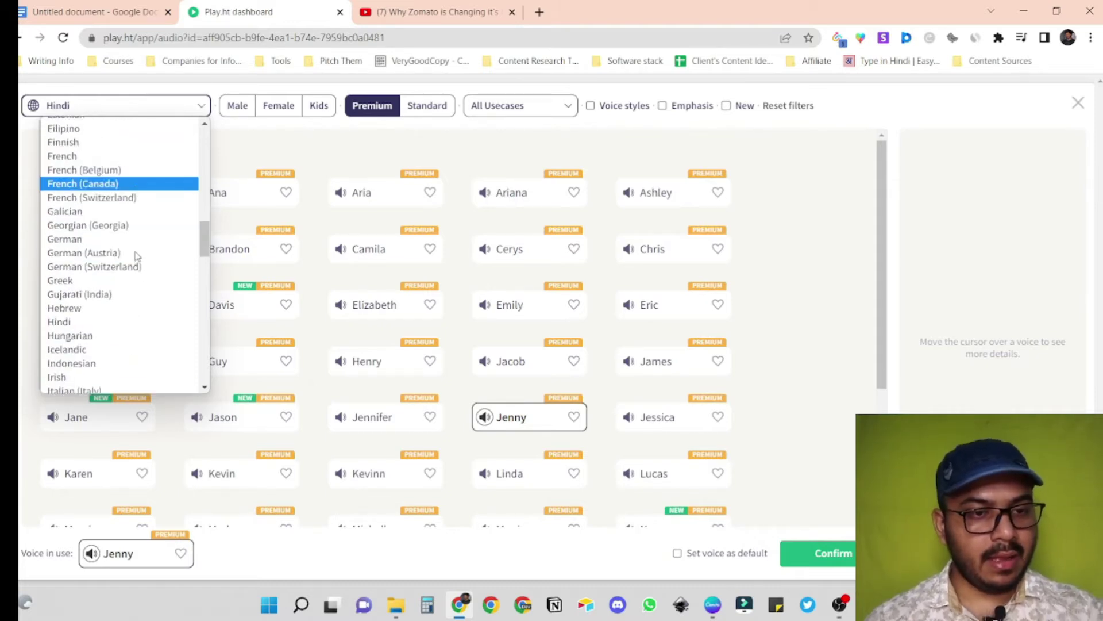
{"action": "left_click", "coordinate": [71, 319]}
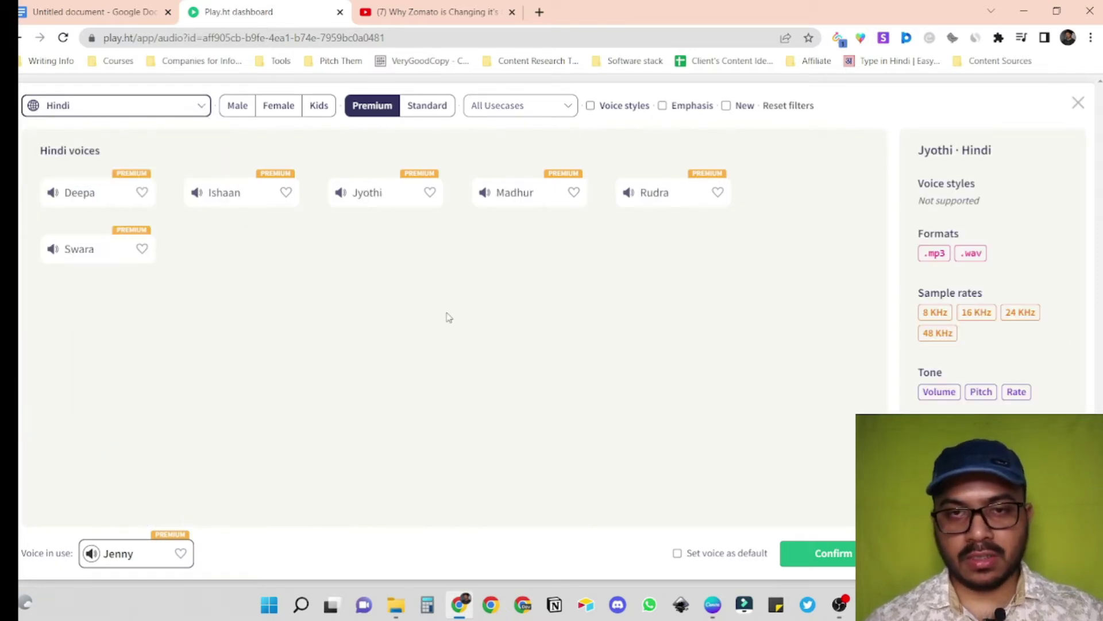
Switch the language back to English (US) and show only male voices
{"action": "left_click", "coordinate": [198, 105]}
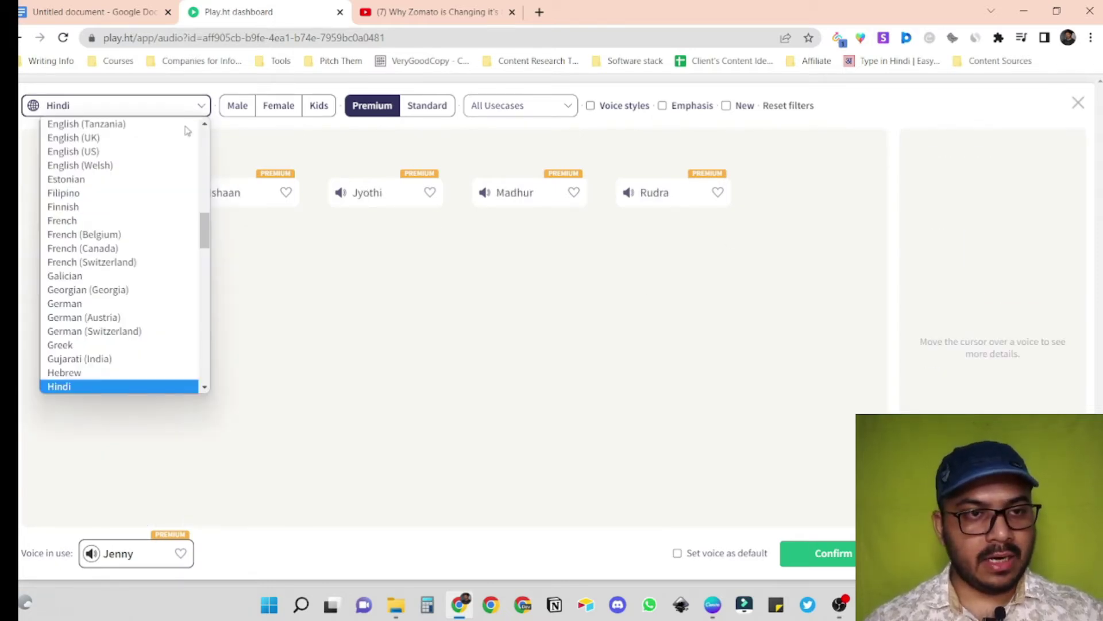
{"action": "key", "text": "e"}
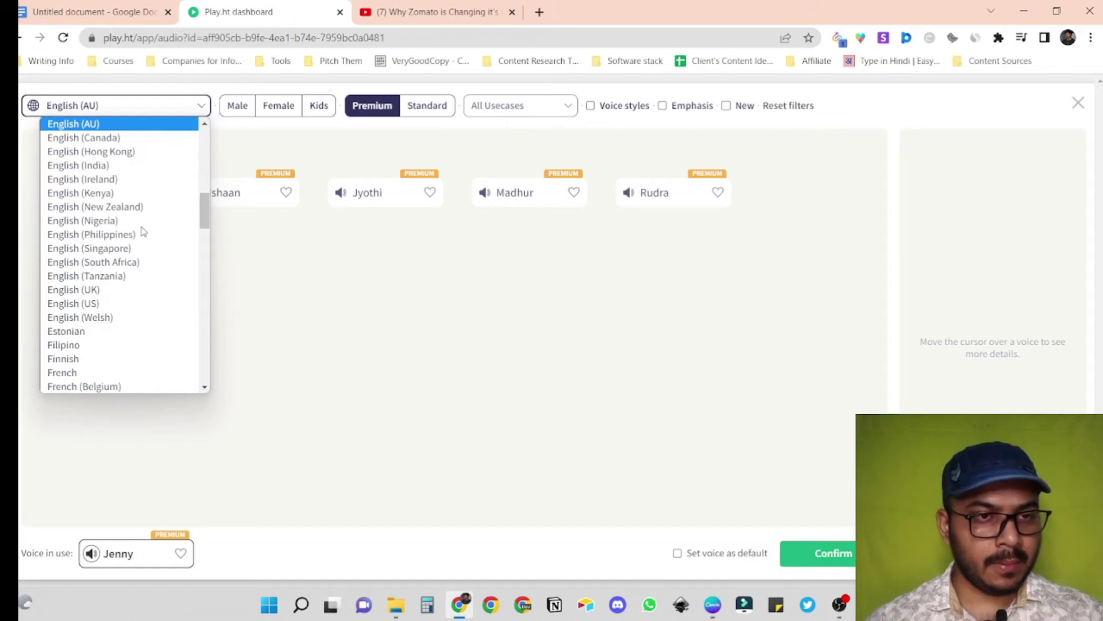
{"action": "scroll", "coordinate": [143, 230], "scroll_direction": "up", "scroll_amount": 1}
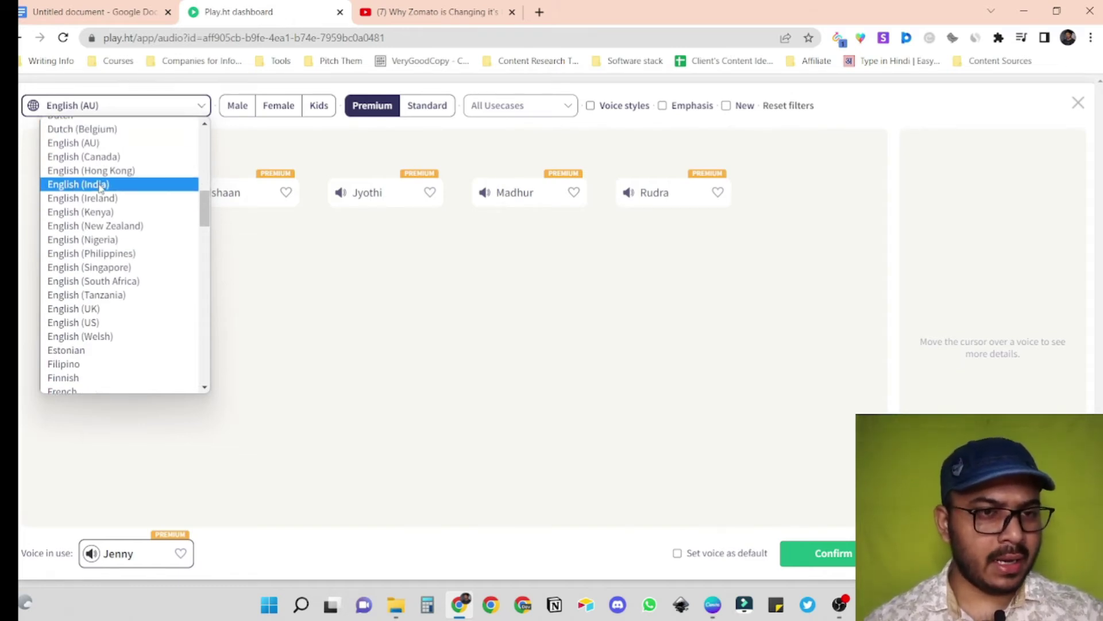
{"action": "left_click", "coordinate": [99, 323]}
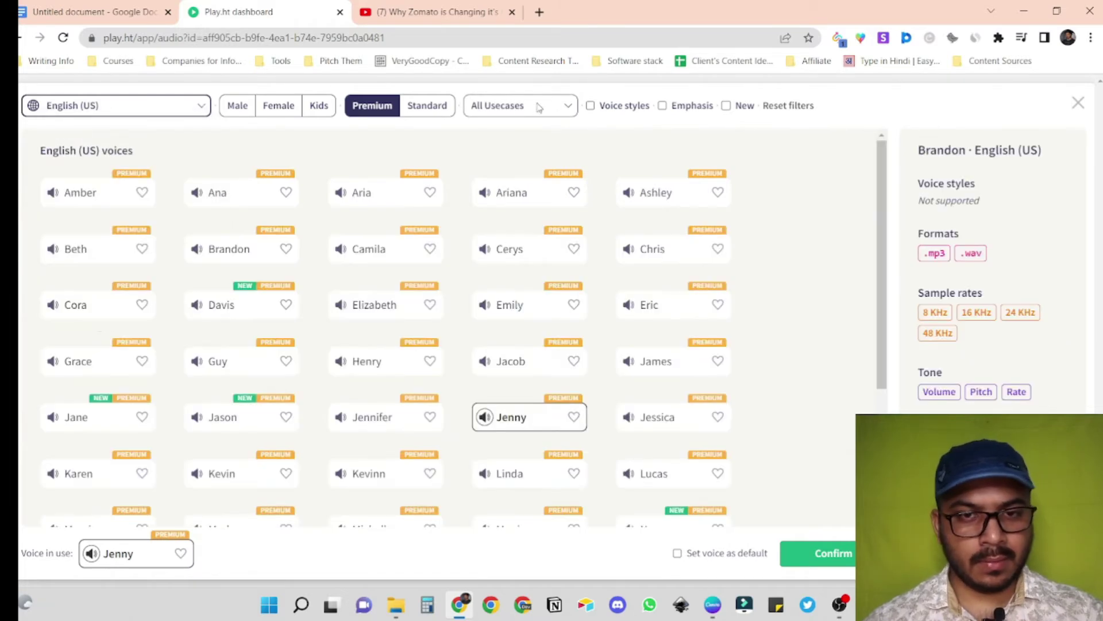
{"action": "scroll", "coordinate": [608, 183], "scroll_direction": "down", "scroll_amount": 4}
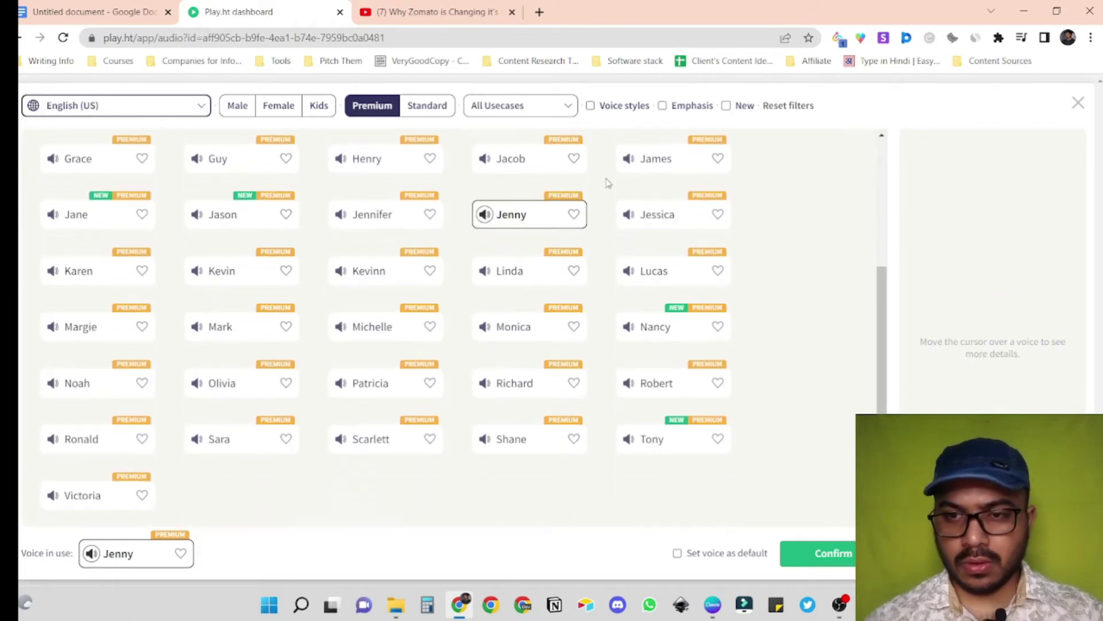
{"action": "scroll", "coordinate": [608, 182], "scroll_direction": "up", "scroll_amount": 4}
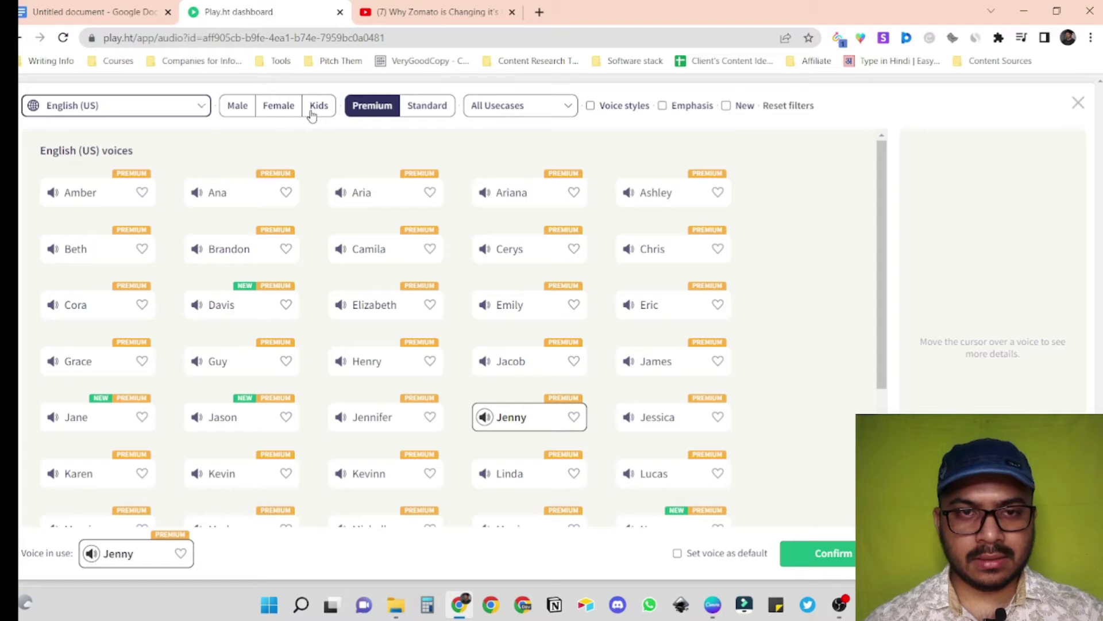
{"action": "left_click", "coordinate": [238, 106]}
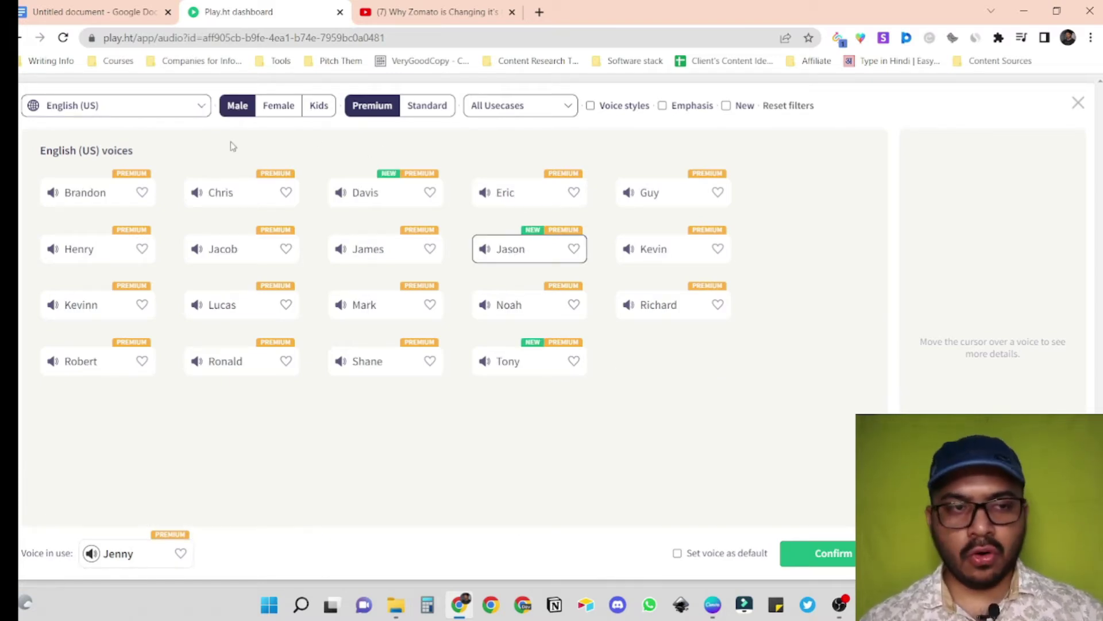
Preview the Brandon, Jason and Tony voices, then confirm Tony as the voiceover voice
{"action": "mouse_move", "coordinate": [56, 199]}
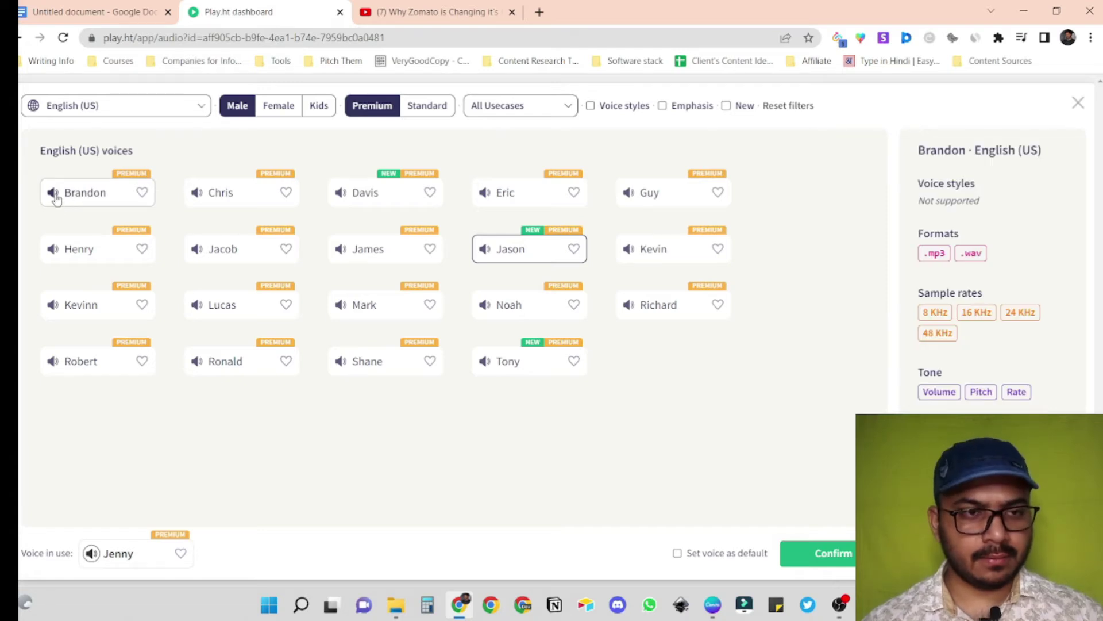
{"action": "left_click", "coordinate": [53, 193]}
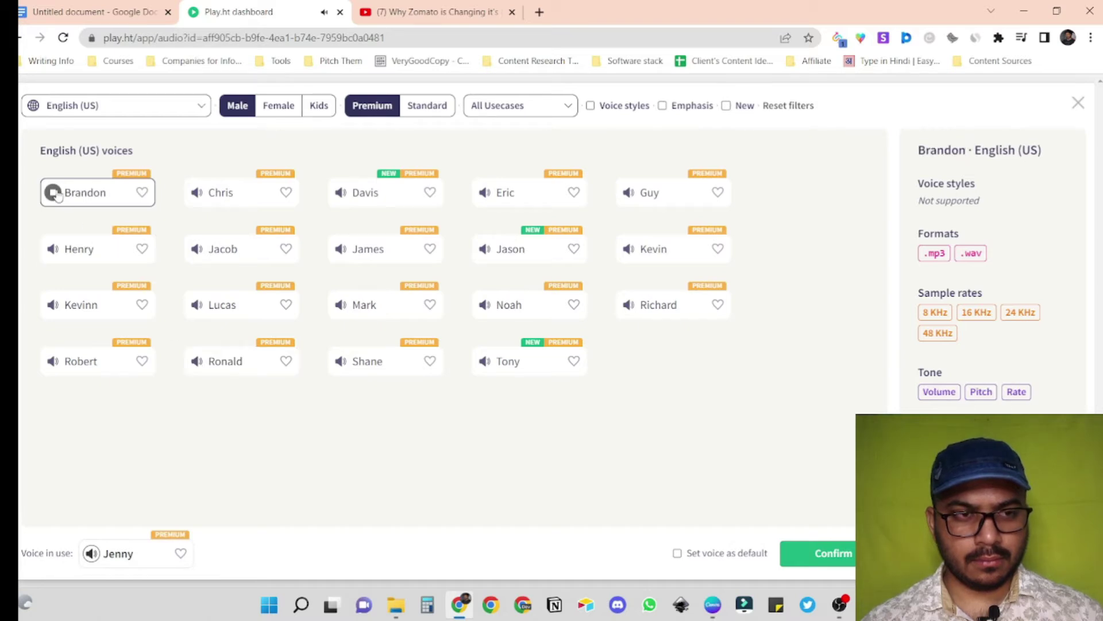
{"action": "left_click", "coordinate": [485, 249]}
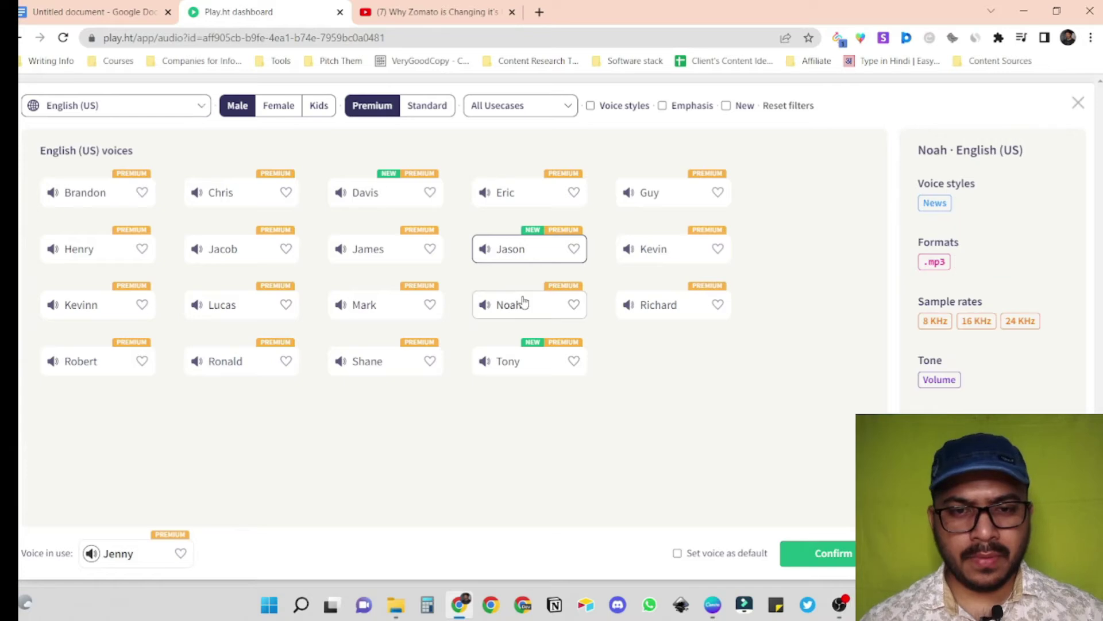
{"action": "left_click", "coordinate": [486, 362]}
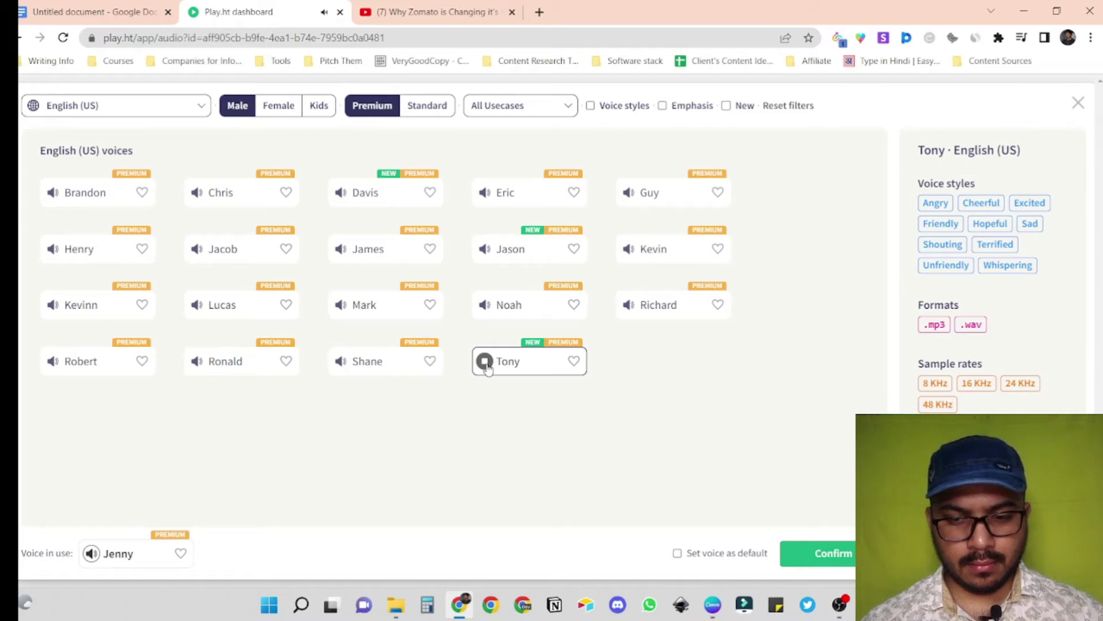
{"action": "left_click", "coordinate": [486, 362]}
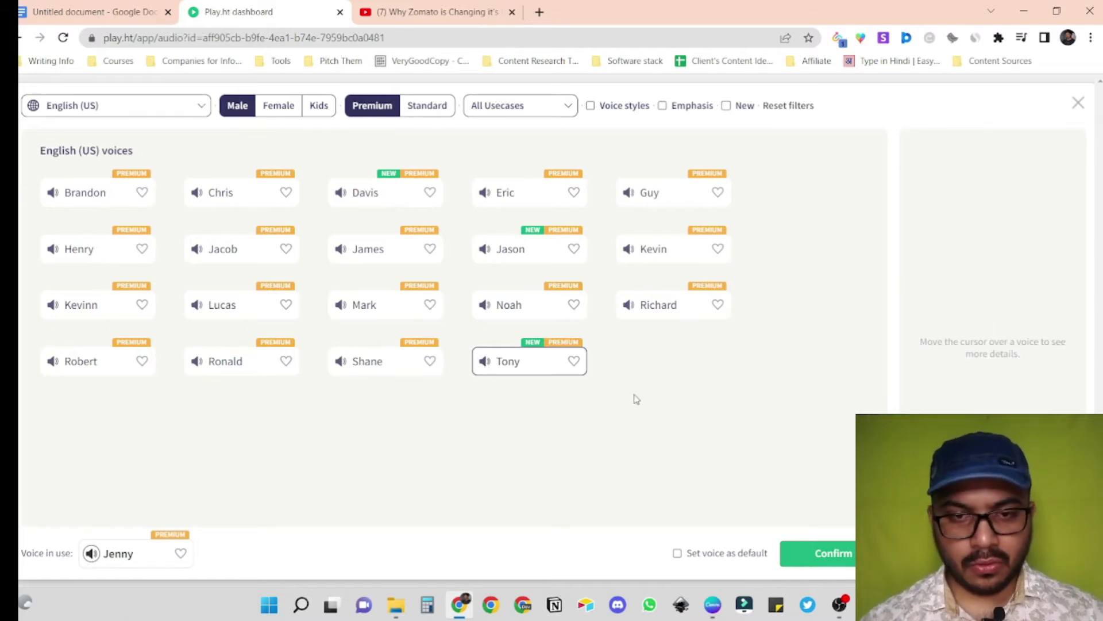
{"action": "left_click", "coordinate": [851, 551]}
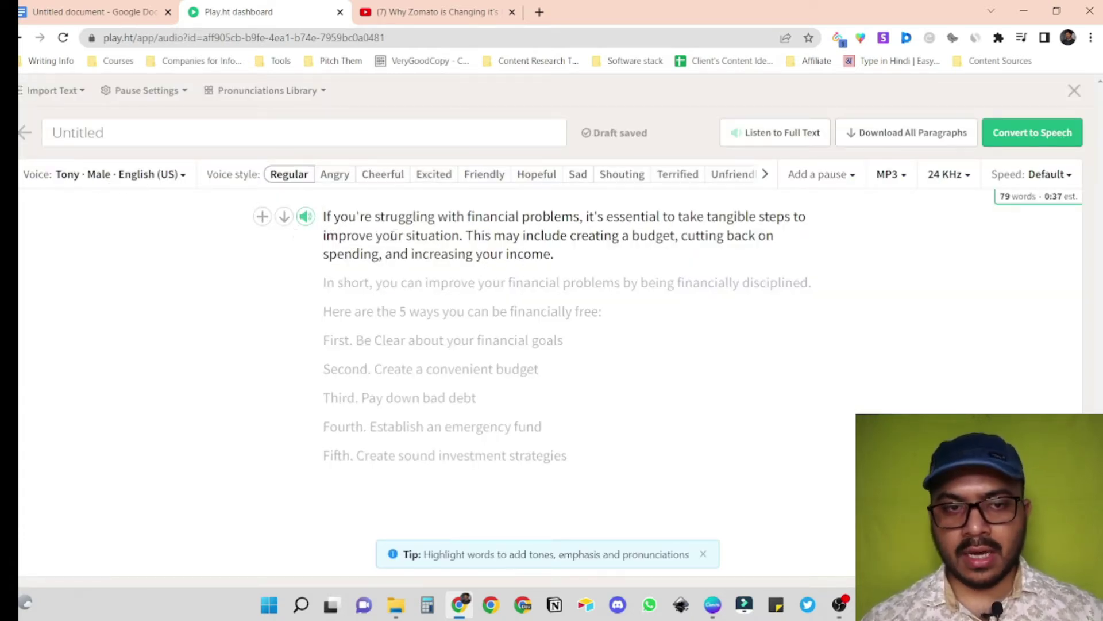
{"action": "left_click", "coordinate": [306, 217]}
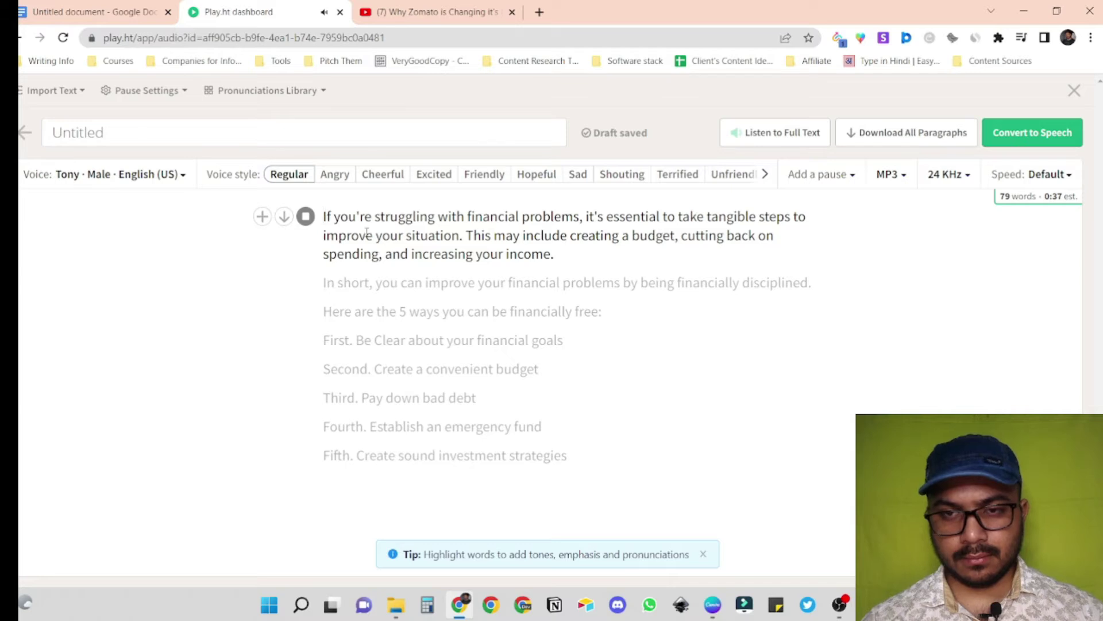
{"action": "key", "text": "XF86AudioLowerVolume"}
{"action": "key", "text": "XF86AudioRaiseVolume"}
{"action": "key", "text": "XF86AudioRaiseVolume"}
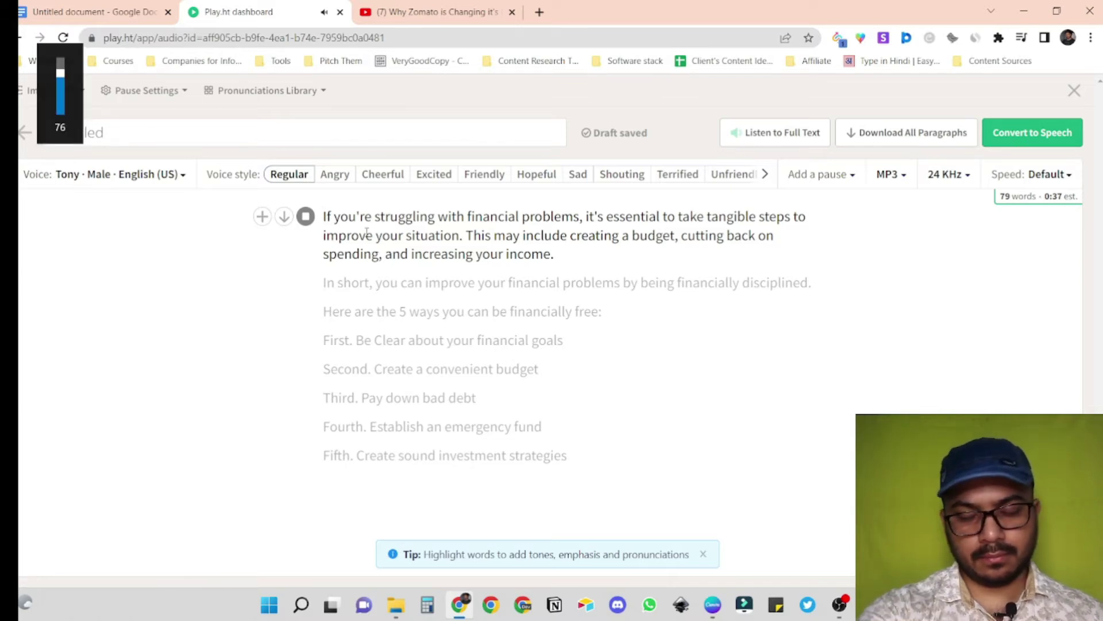
{"action": "left_click", "coordinate": [632, 265]}
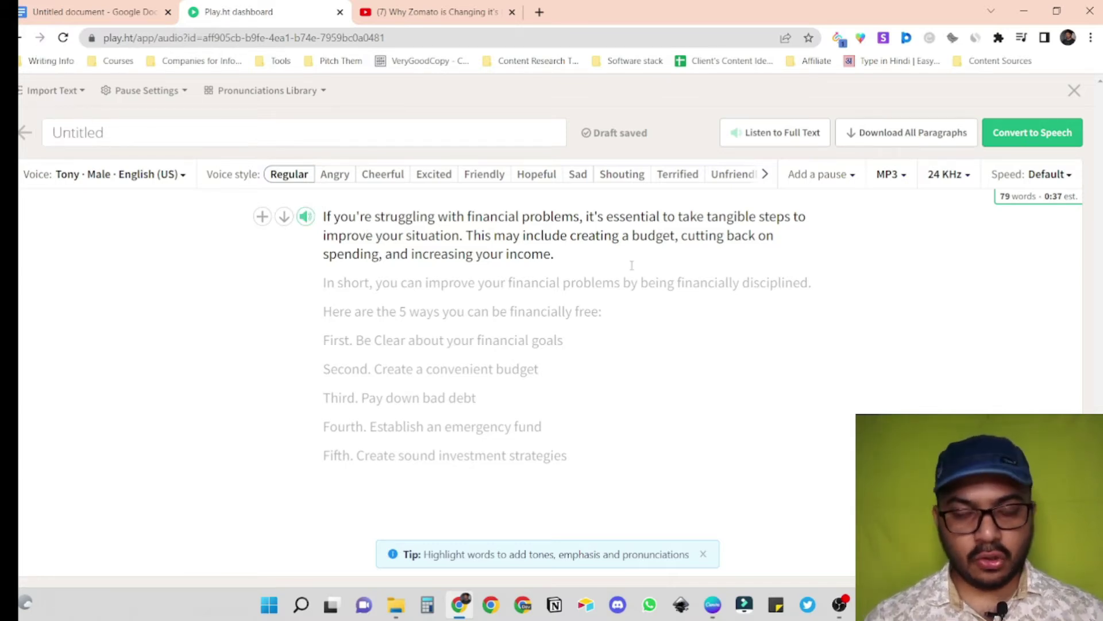
{"action": "left_click", "coordinate": [324, 284]}
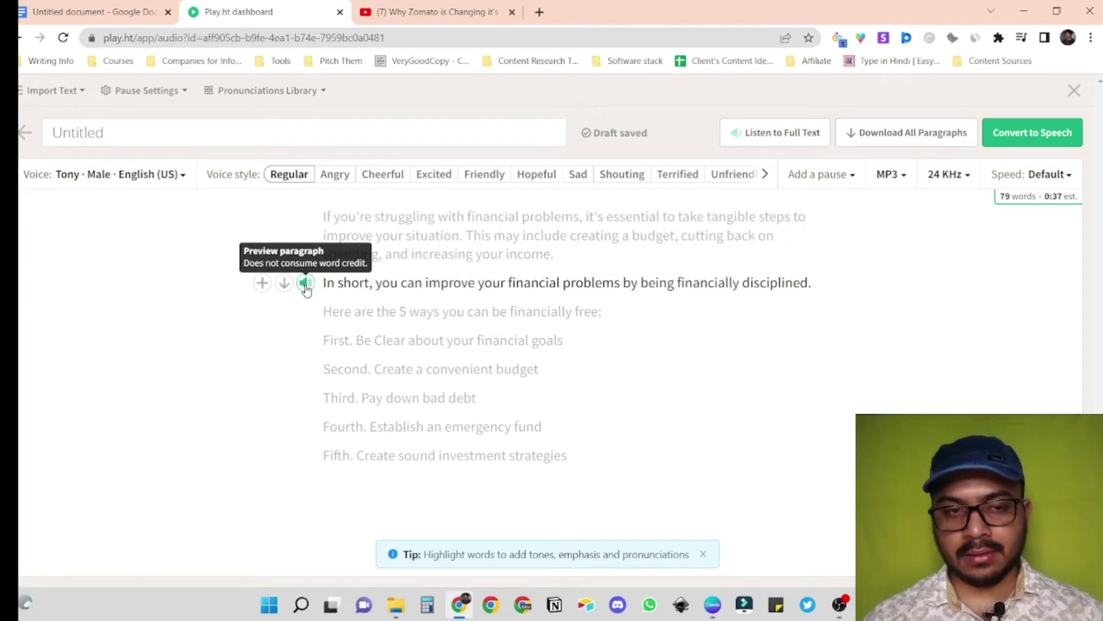
{"action": "left_click", "coordinate": [305, 284]}
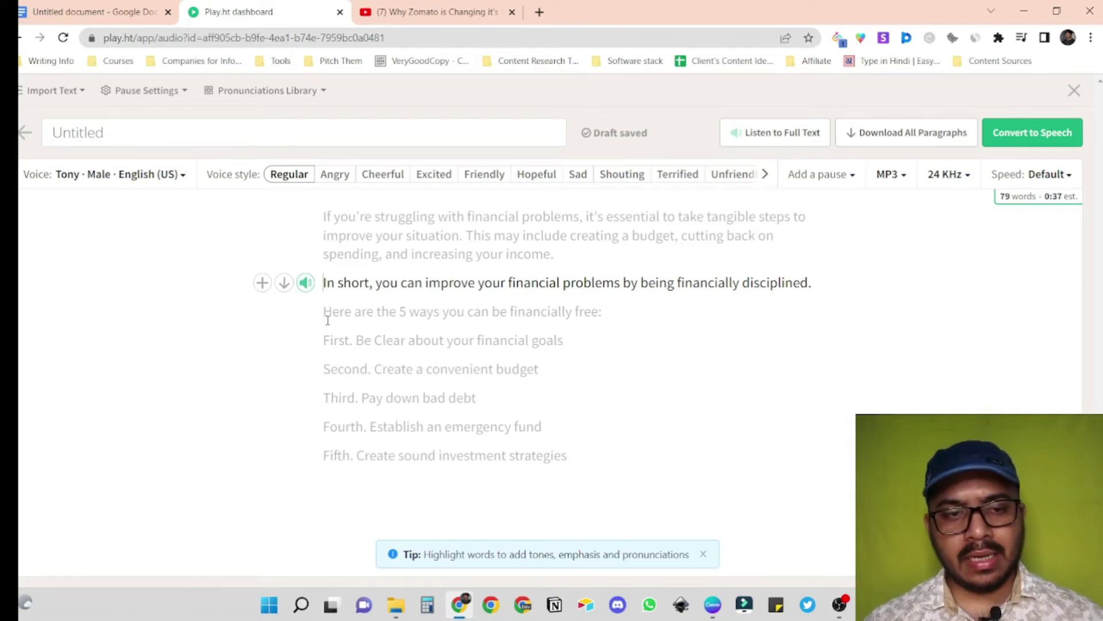
Join the 'In short', 'Here are the 5 ways' and first-tip lines into one paragraph
{"action": "left_click", "coordinate": [326, 283]}
{"action": "key", "text": "BackSpace"}
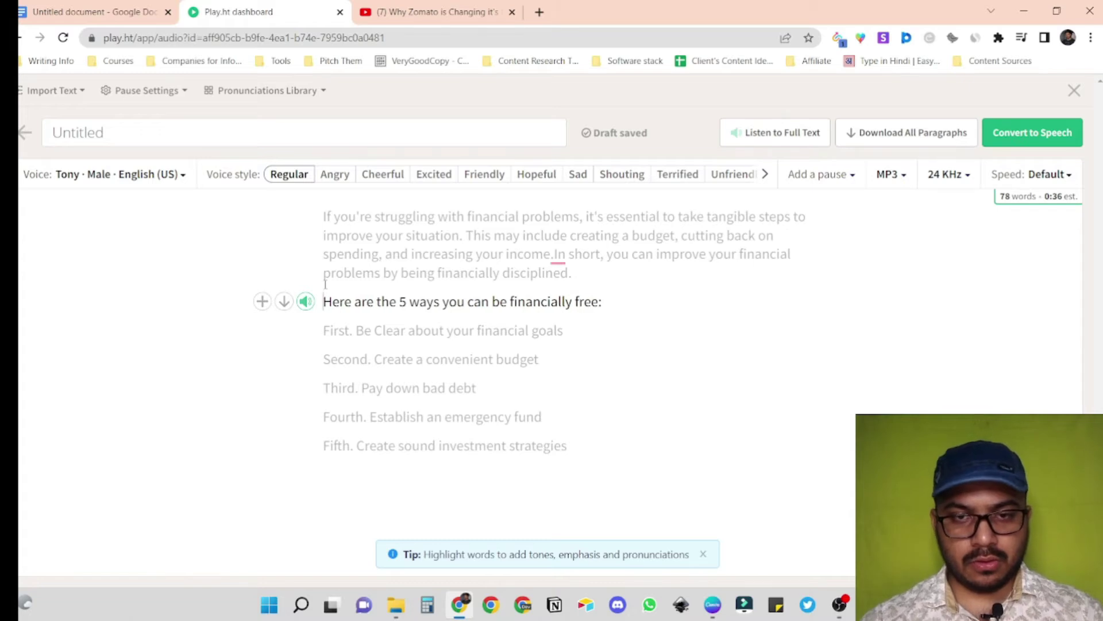
{"action": "key", "text": "BackSpace"}
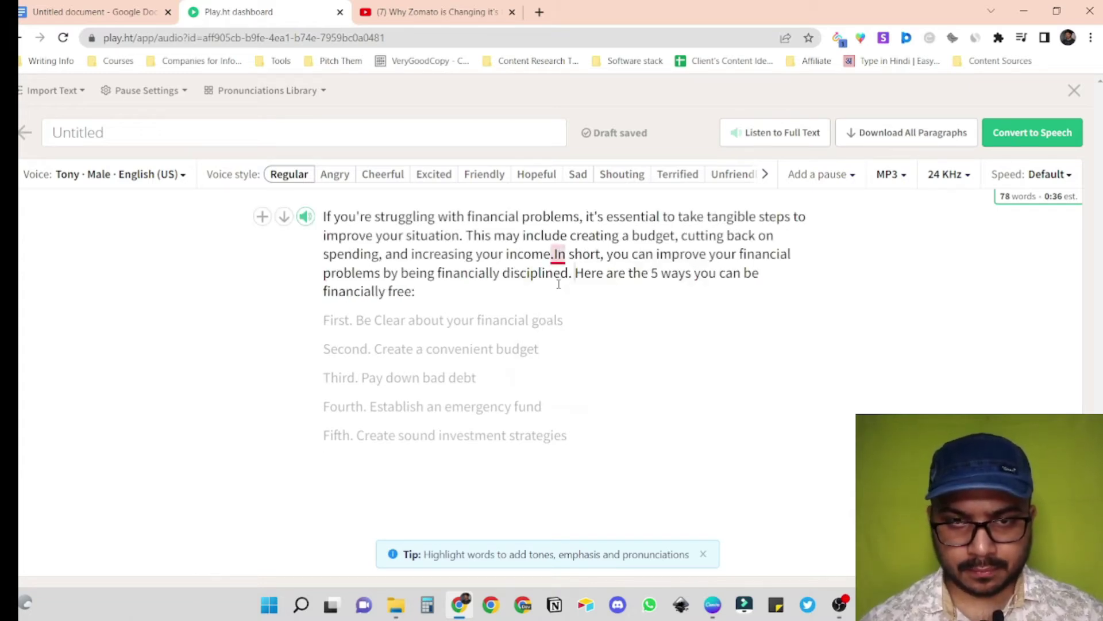
{"action": "left_click", "coordinate": [324, 320]}
{"action": "key", "text": "BackSpace"}
Join the second through fifth tips with full stops and add a period after 'strategies'
{"action": "left_click", "coordinate": [324, 320]}
{"action": "key", "text": "BackSpace"}
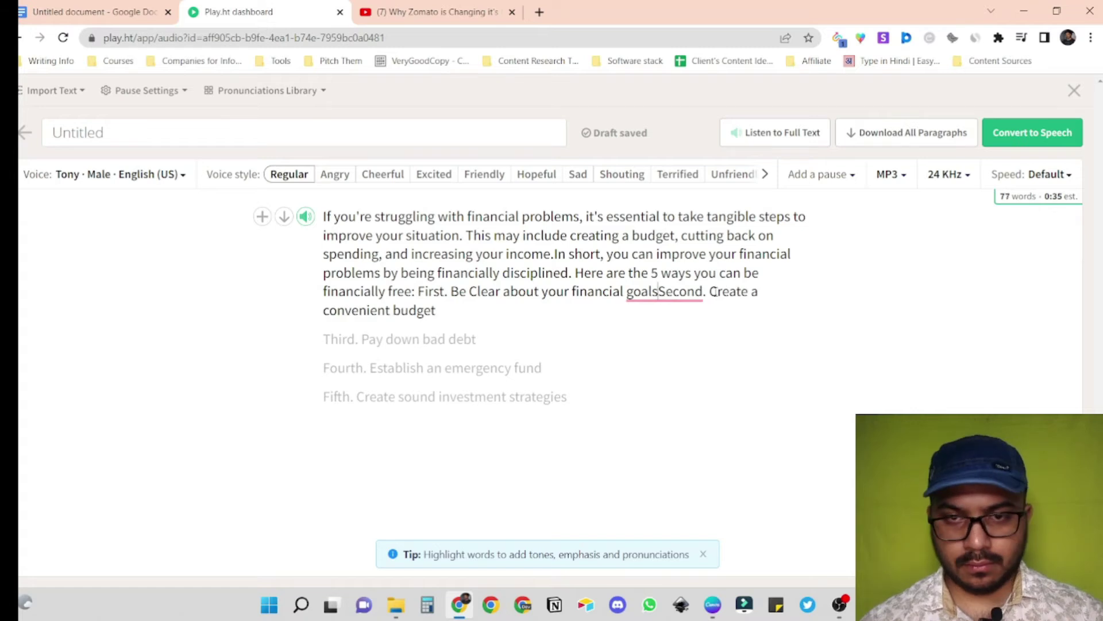
{"action": "type", "text": "."}
{"action": "left_click", "coordinate": [323, 339]}
{"action": "key", "text": "BackSpace"}
{"action": "type", "text": ". Third. Pay down bad debt"}
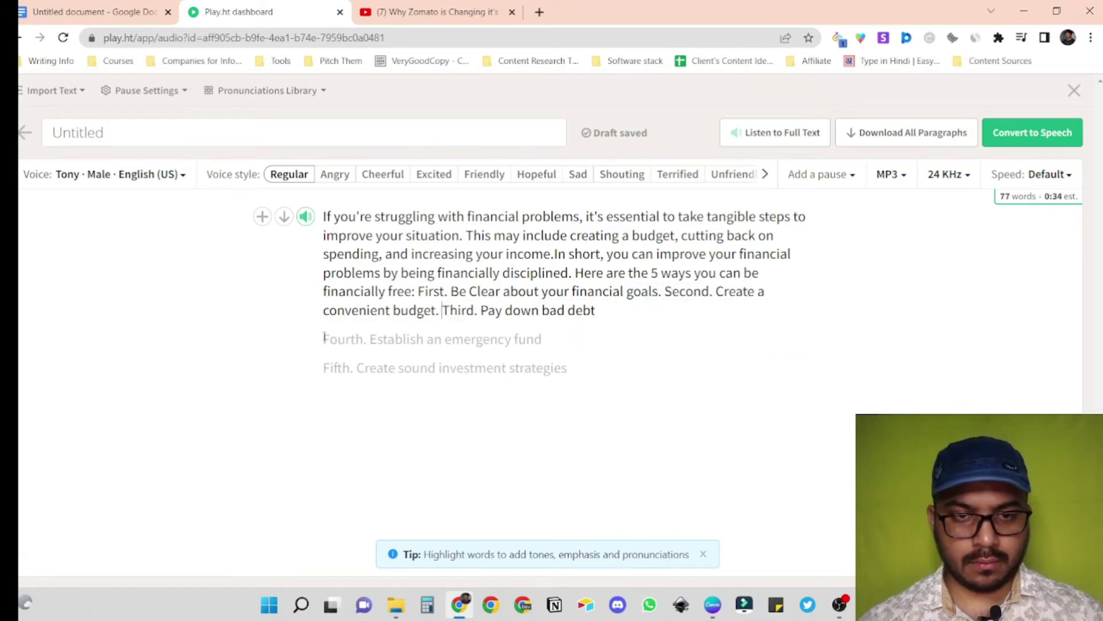
{"action": "left_click", "coordinate": [323, 339]}
{"action": "key", "text": "BackSpace"}
{"action": "type", "text": "."}
{"action": "left_click", "coordinate": [324, 356]}
{"action": "key", "text": "BackSpace"}
{"action": "type", "text": "."}
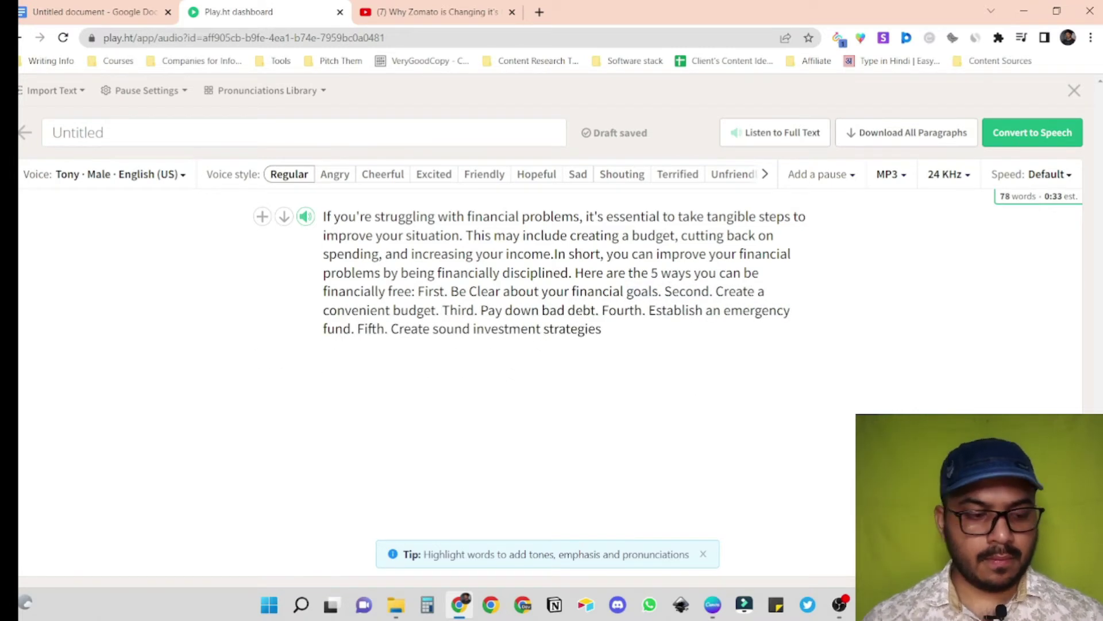
{"action": "left_click", "coordinate": [614, 332]}
{"action": "type", "text": "."}
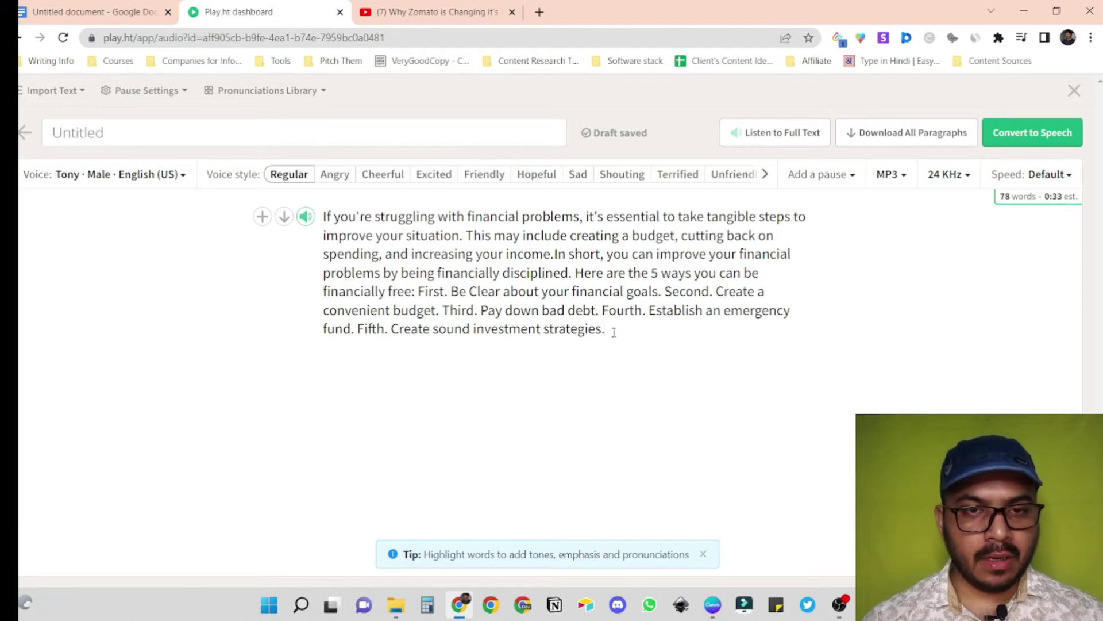
Preview the merged paragraph aloud and touch up the text so a space follows 'income.'
{"action": "left_click", "coordinate": [306, 217]}
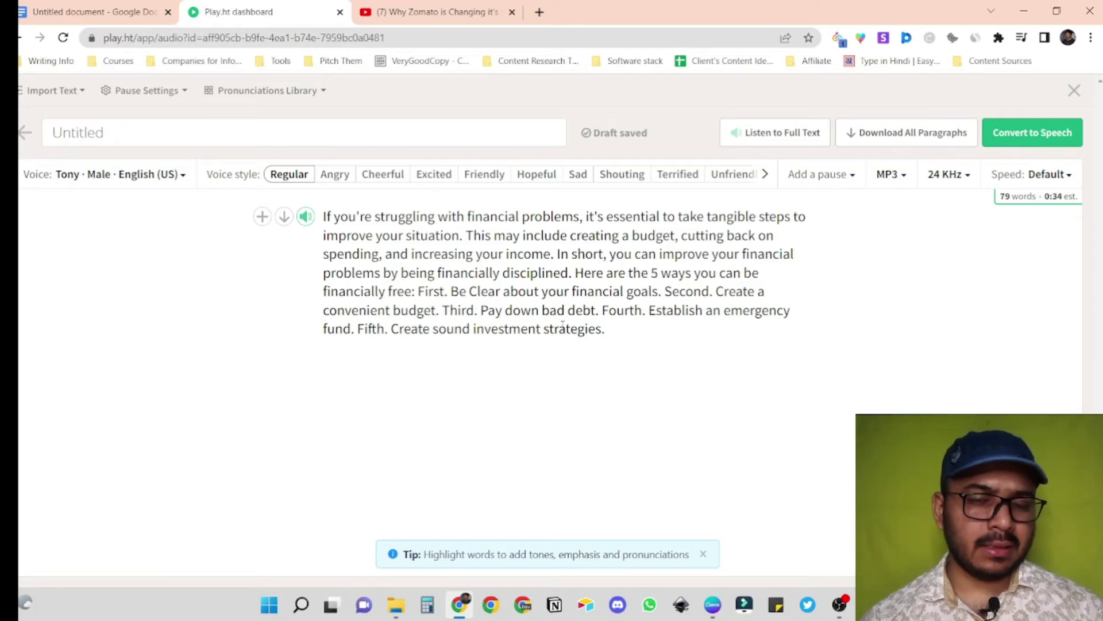
{"action": "left_click", "coordinate": [523, 237]}
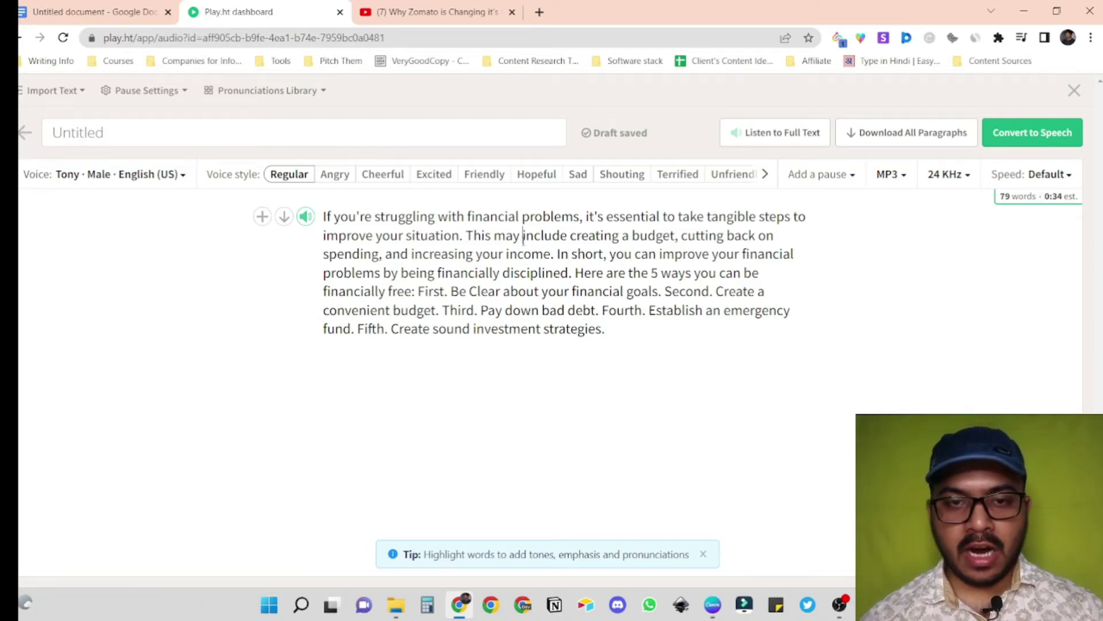
{"action": "left_click_drag", "start_coordinate": [207, 174], "coordinate": [258, 175]}
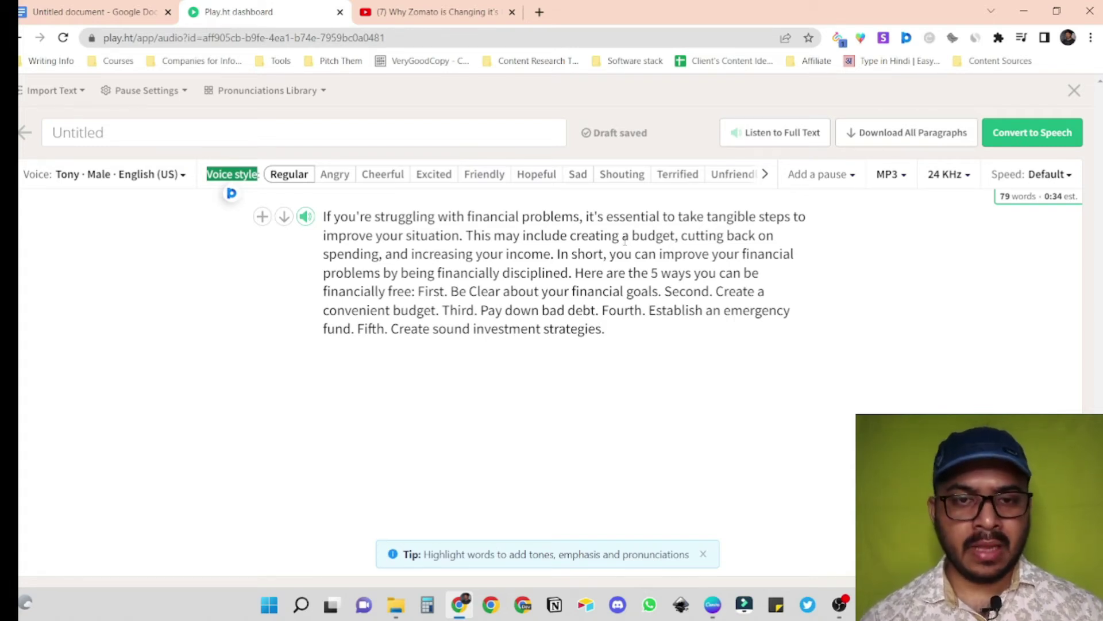
Set Tony's voice style to Hopeful and preview the paragraph in that style
{"action": "left_click", "coordinate": [538, 176]}
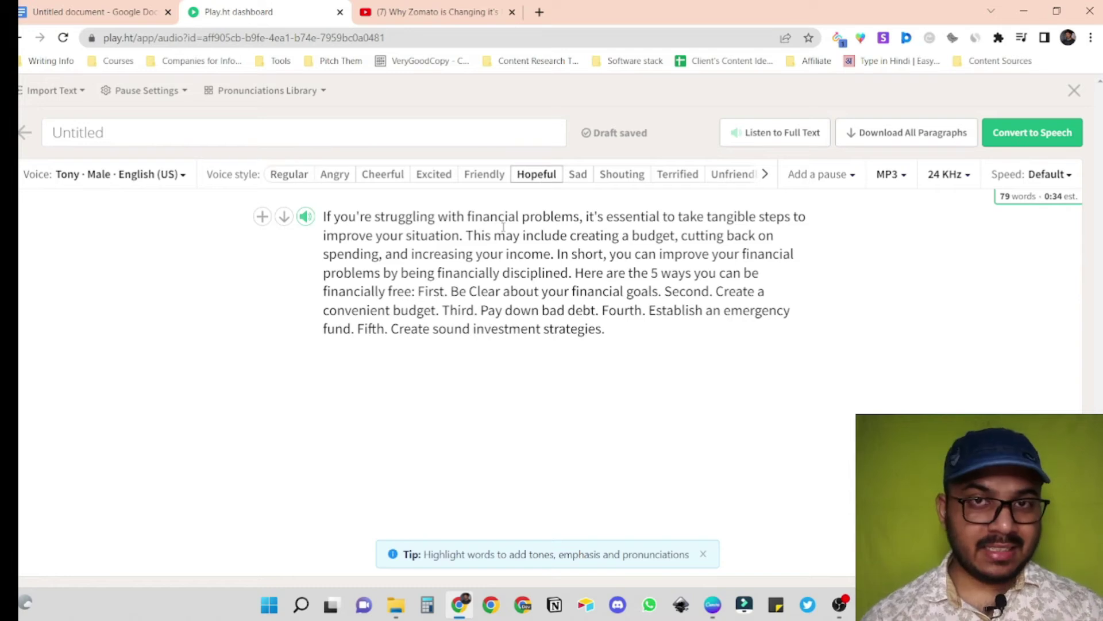
{"action": "left_click", "coordinate": [306, 217]}
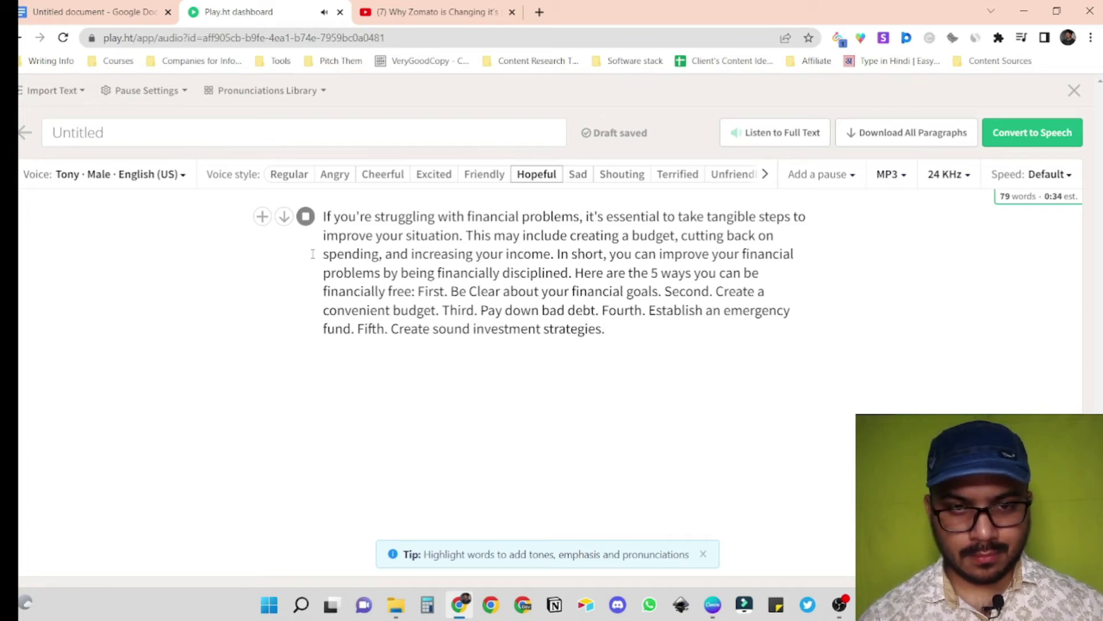
{"action": "left_click", "coordinate": [305, 216]}
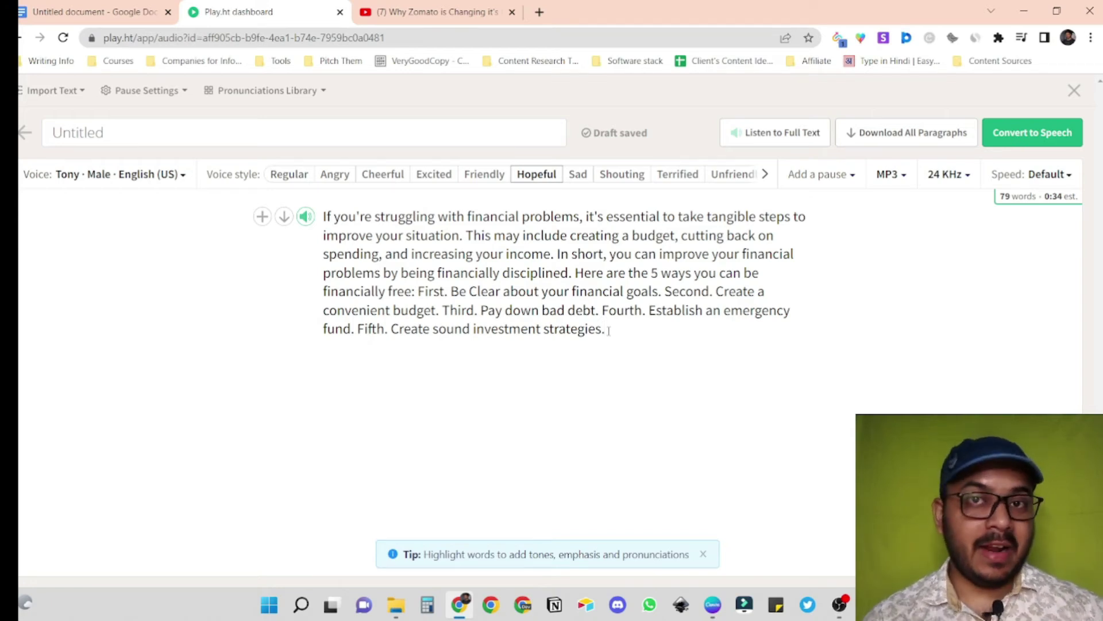
{"action": "left_click", "coordinate": [799, 255]}
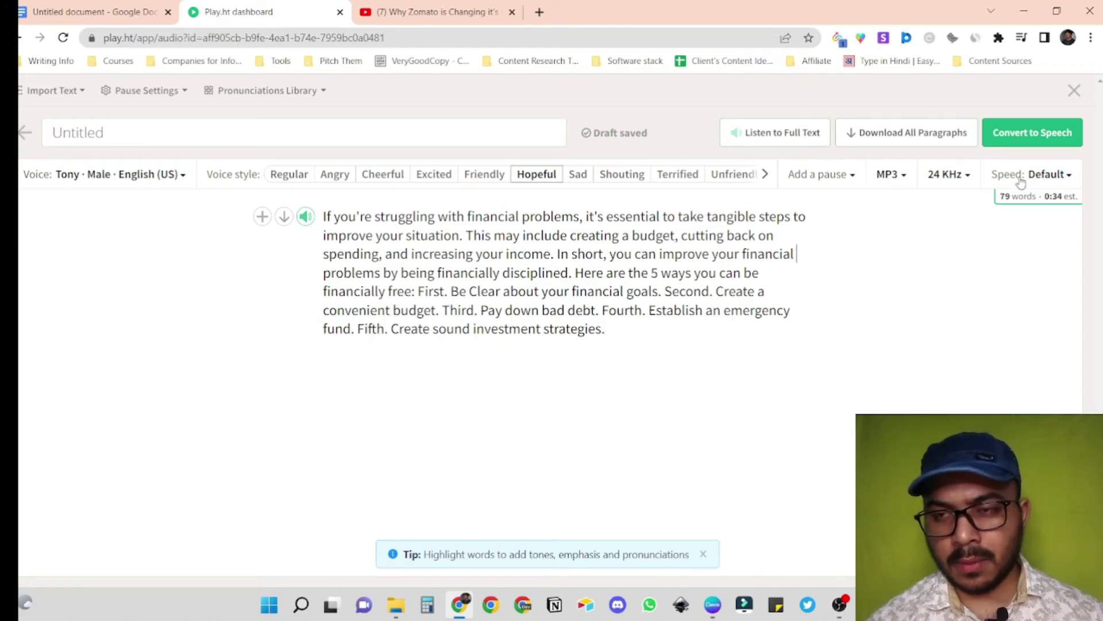
Raise the voice speed from Default to 110% and preview the paragraph at that pace
{"action": "left_click", "coordinate": [1030, 178]}
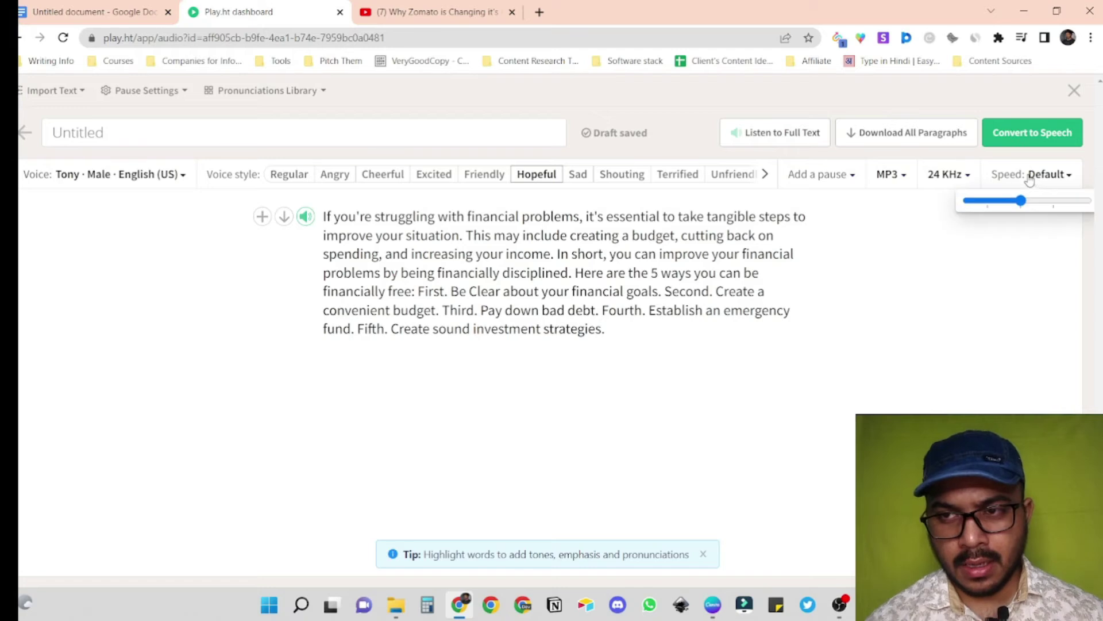
{"action": "left_click_drag", "start_coordinate": [1022, 202], "coordinate": [1029, 202]}
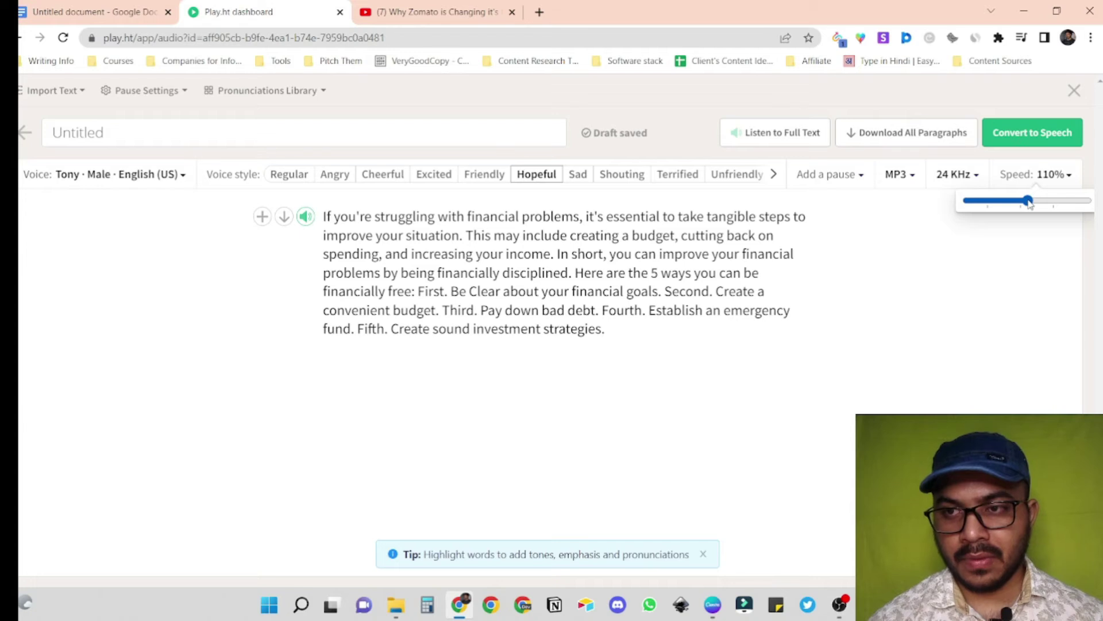
{"action": "left_click", "coordinate": [793, 310]}
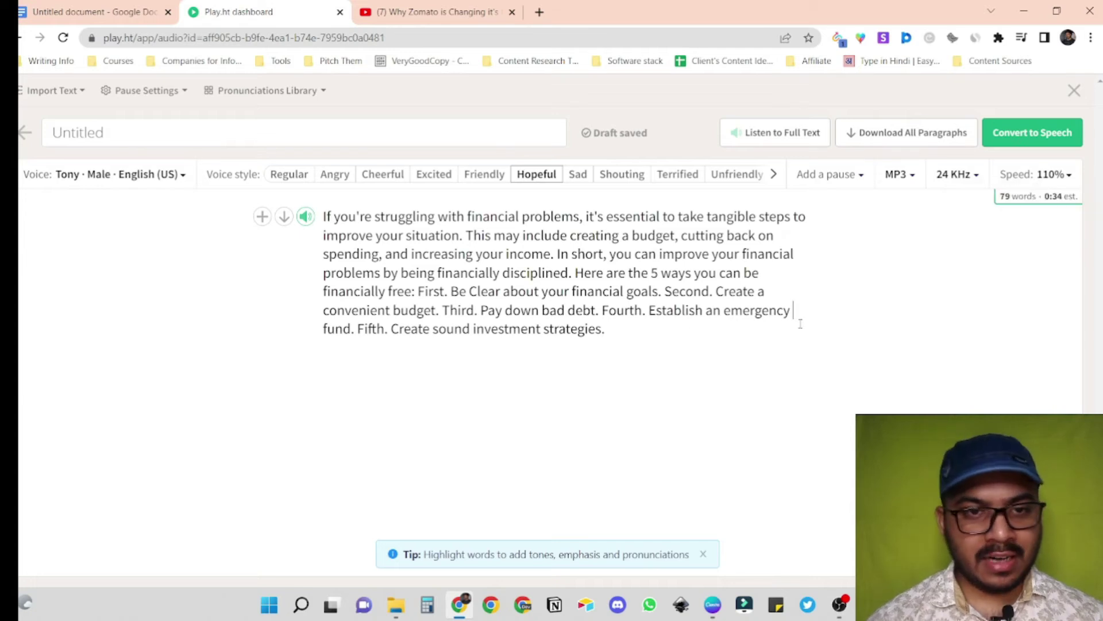
{"action": "left_click", "coordinate": [306, 217]}
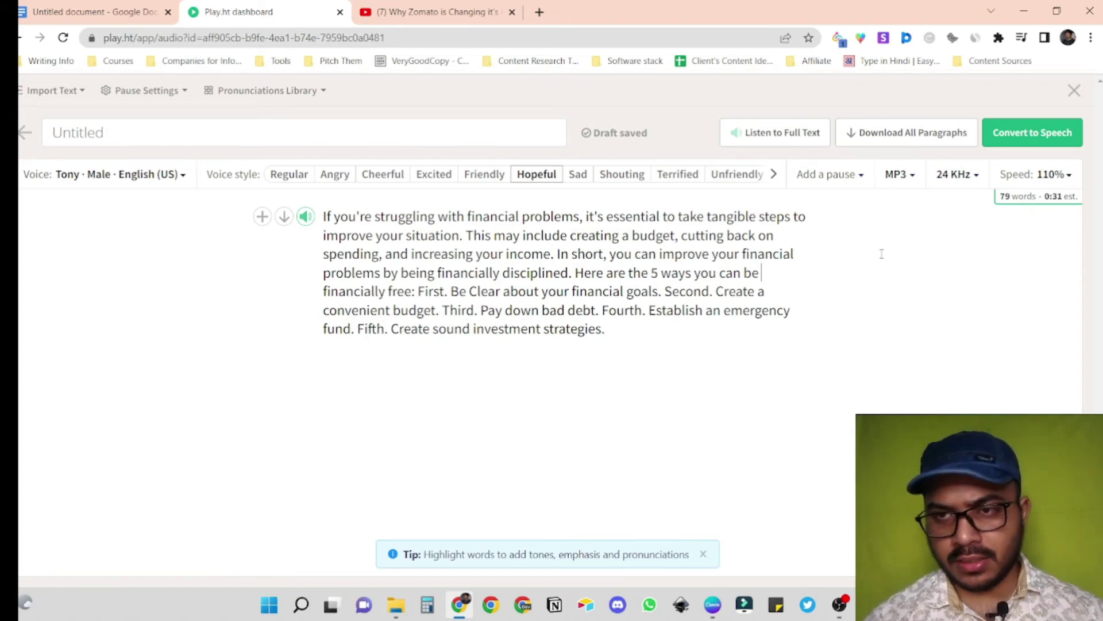
{"action": "left_click", "coordinate": [959, 174]}
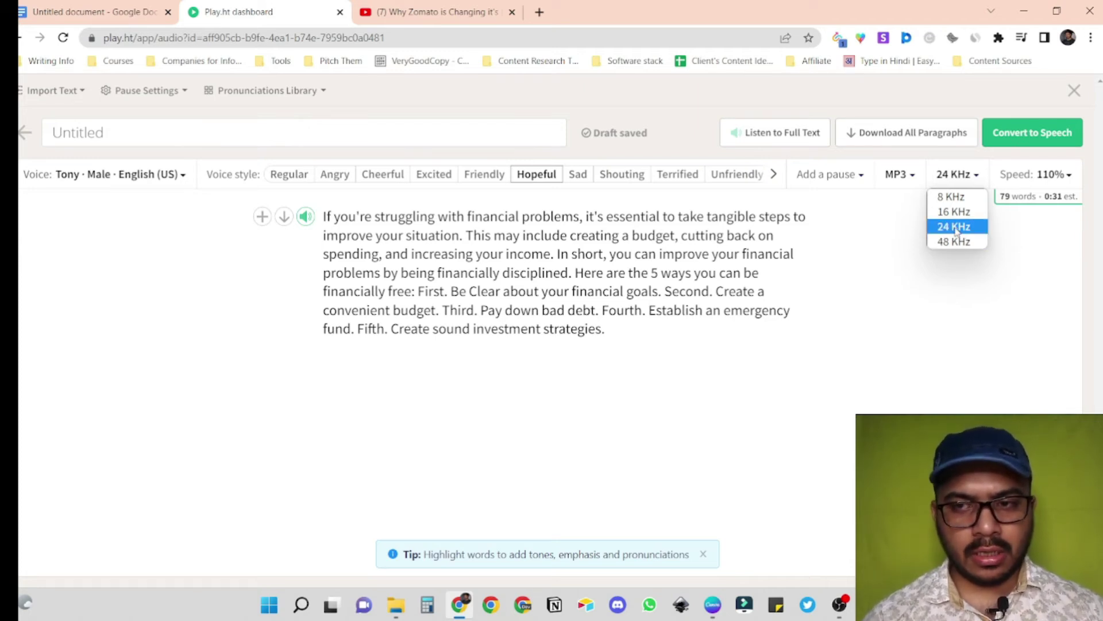
{"action": "left_click", "coordinate": [957, 228]}
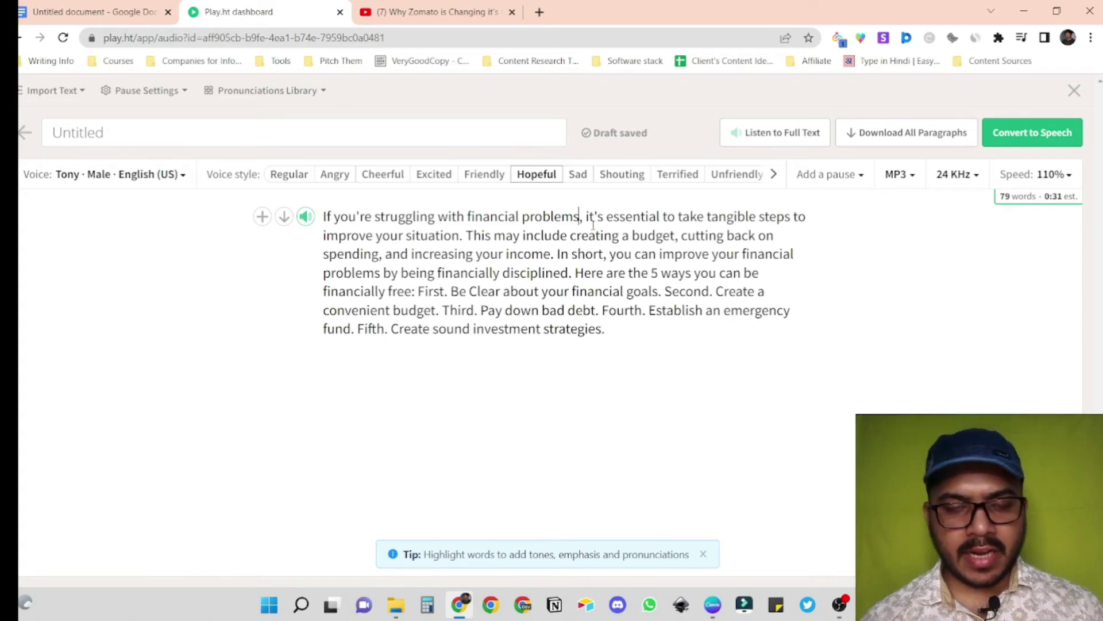
{"action": "left_click_drag", "start_coordinate": [513, 216], "coordinate": [324, 220]}
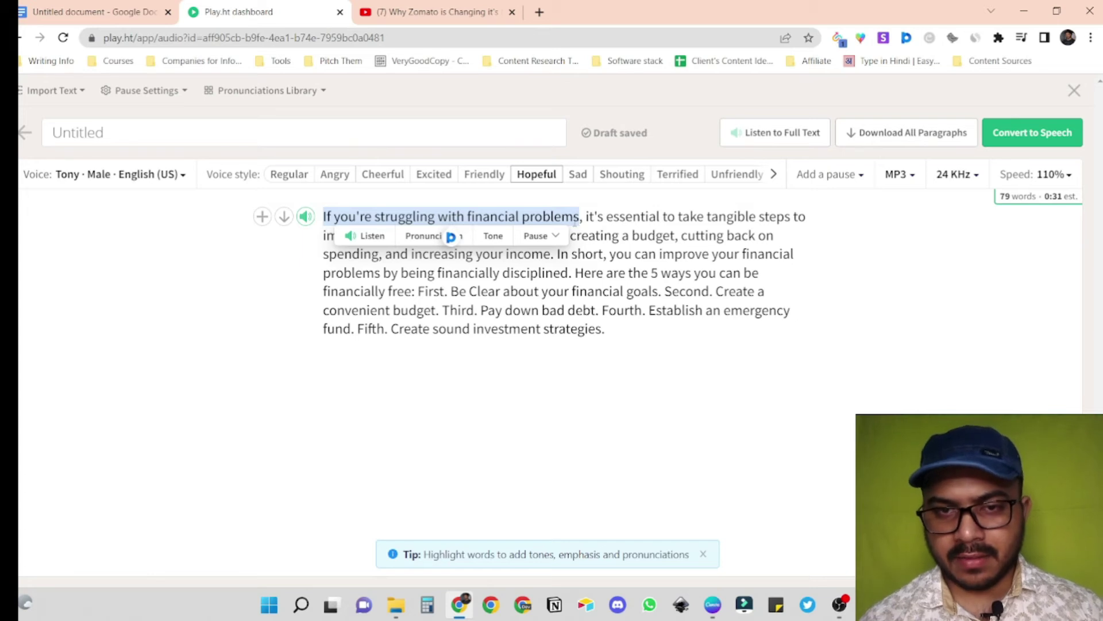
{"action": "left_click", "coordinate": [557, 237]}
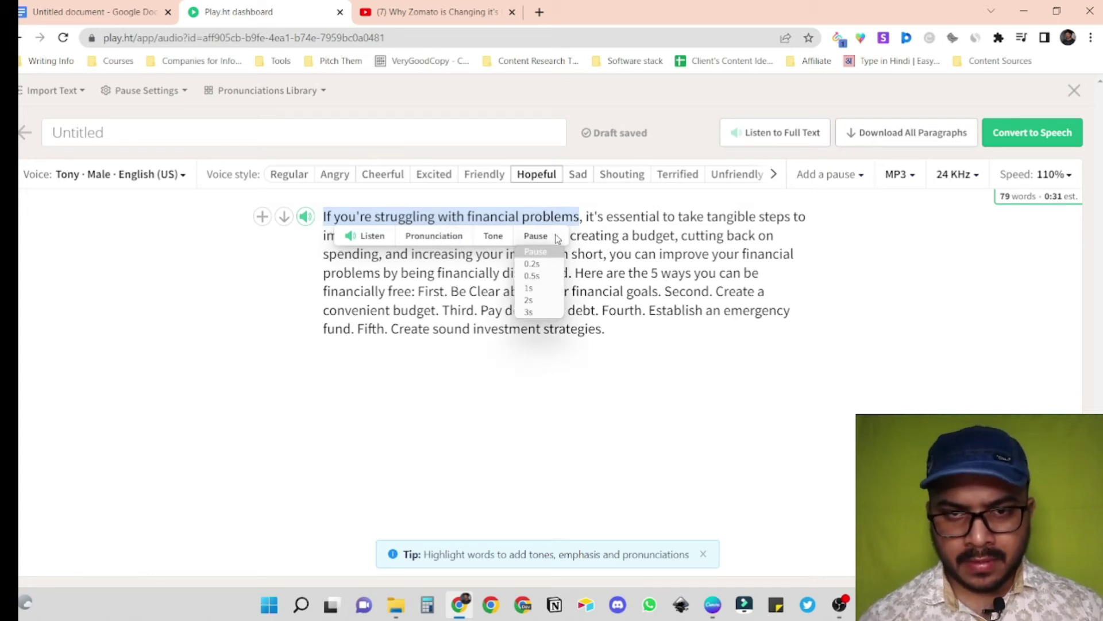
{"action": "left_click", "coordinate": [539, 289]}
{"action": "mouse_move", "coordinate": [592, 224]}
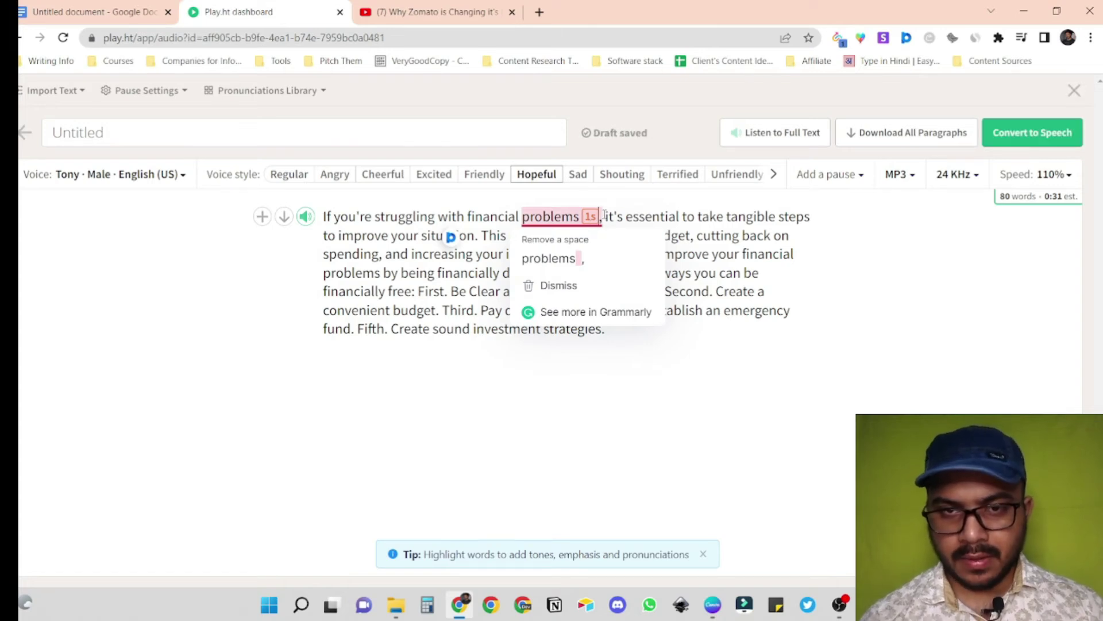
{"action": "key", "text": "BackSpace"}
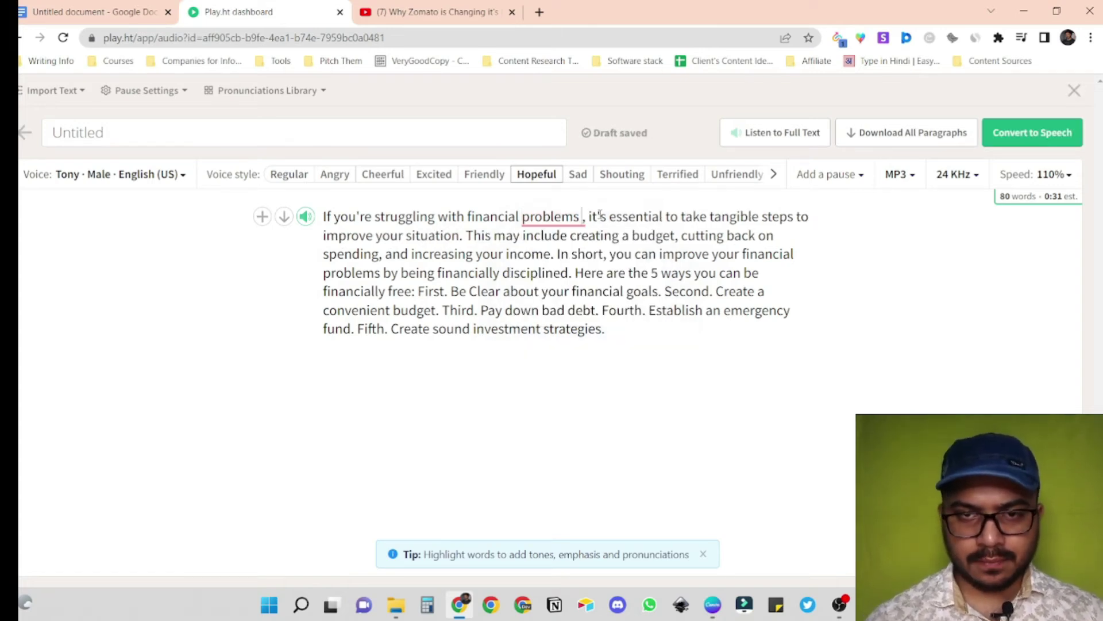
{"action": "left_click_drag", "start_coordinate": [580, 216], "coordinate": [327, 217]}
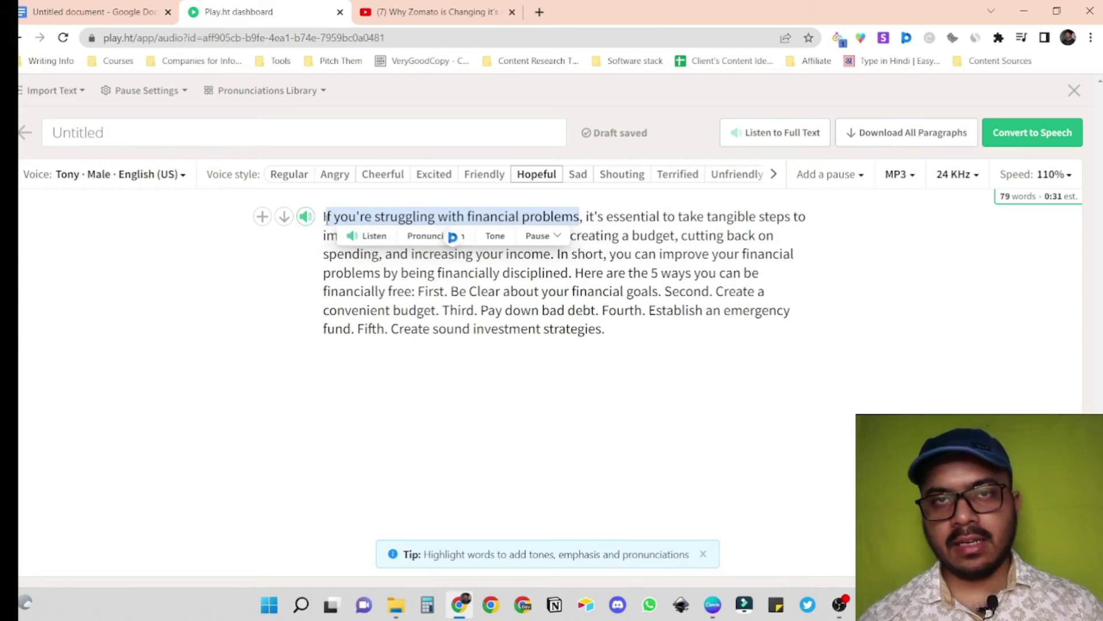
{"action": "left_click", "coordinate": [496, 238]}
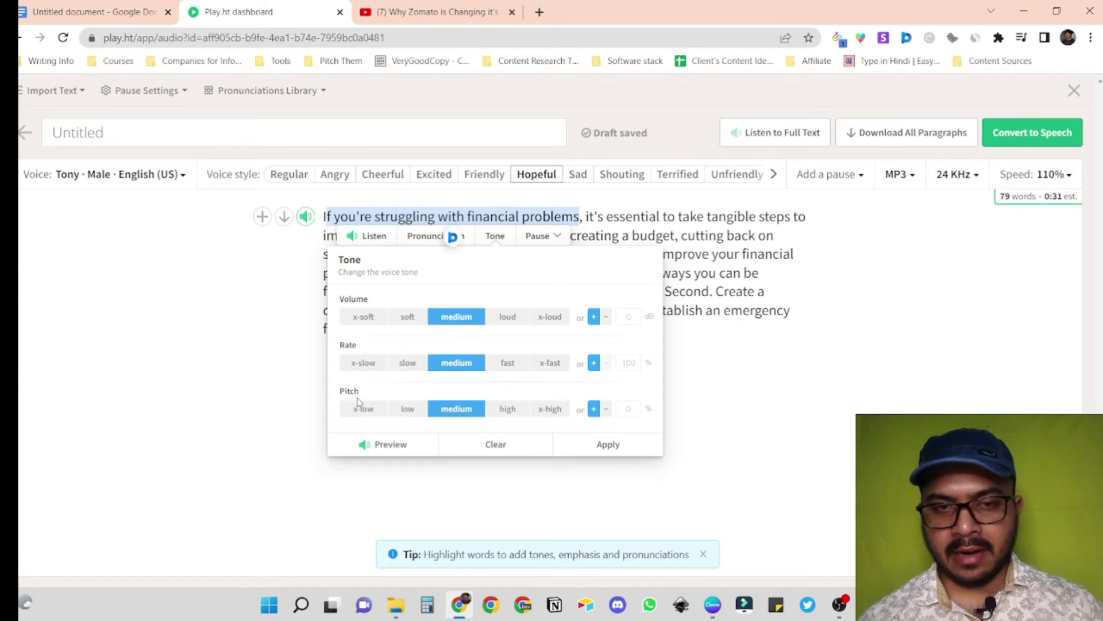
{"action": "double_click", "coordinate": [501, 217]}
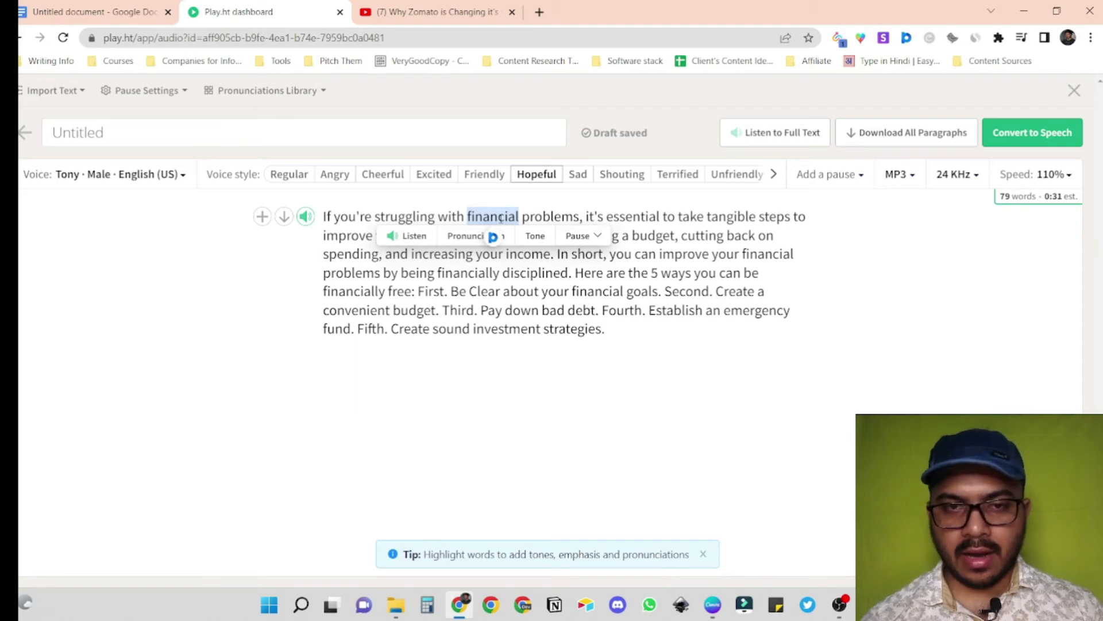
Inspect the pronunciation options for 'financial' and the selected phrase, leaving the script unchanged
{"action": "left_click", "coordinate": [467, 242]}
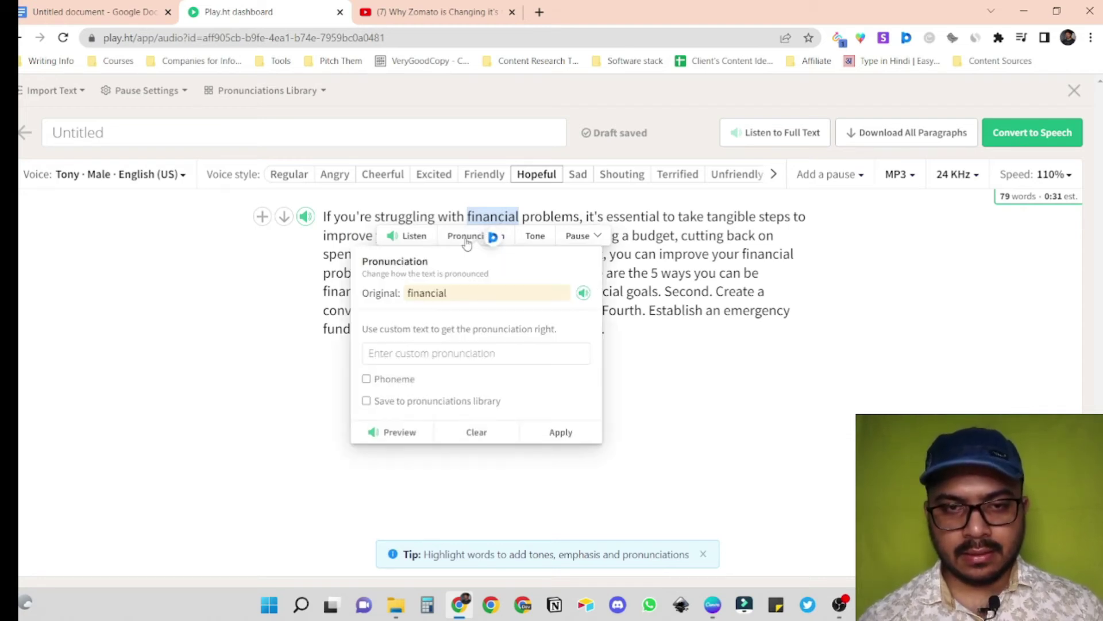
{"action": "left_click", "coordinate": [436, 353]}
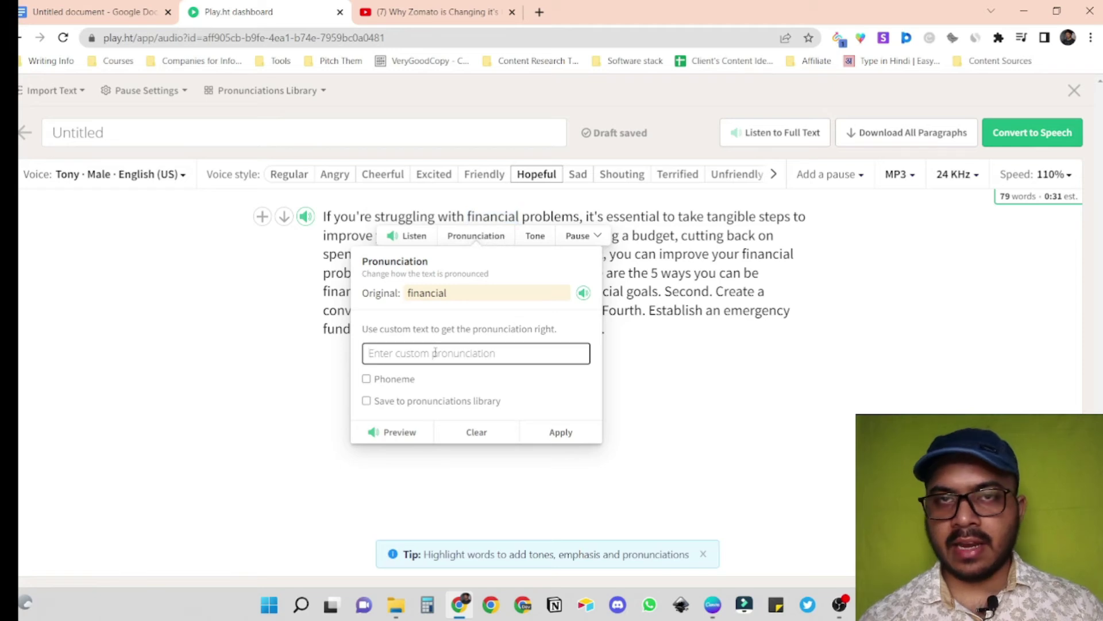
{"action": "key", "text": "Escape"}
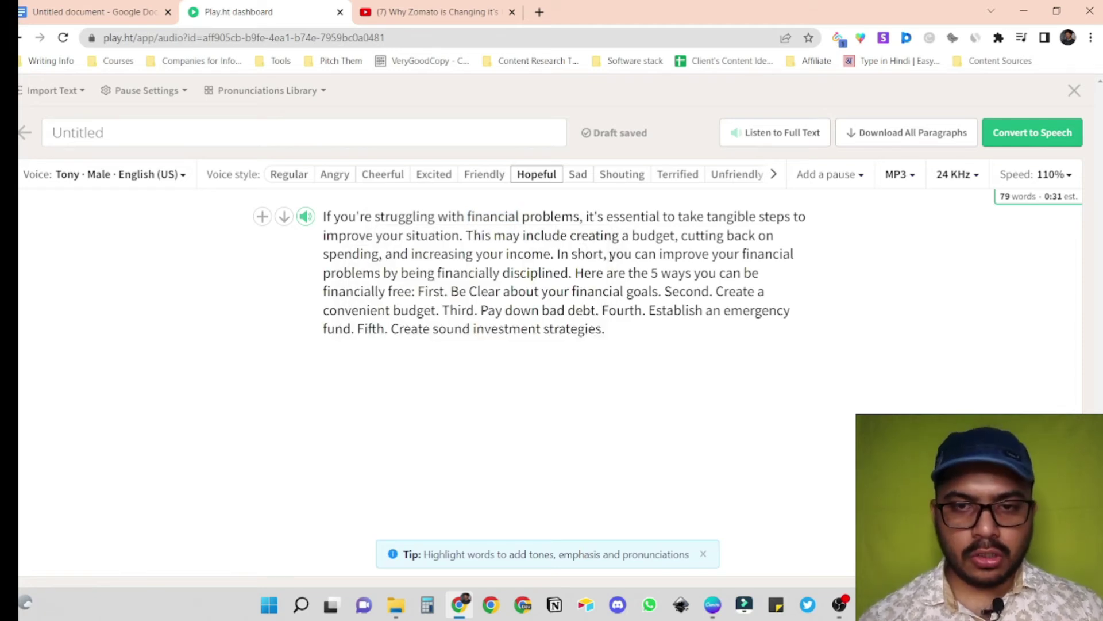
{"action": "left_click_drag", "start_coordinate": [610, 254], "coordinate": [797, 258]}
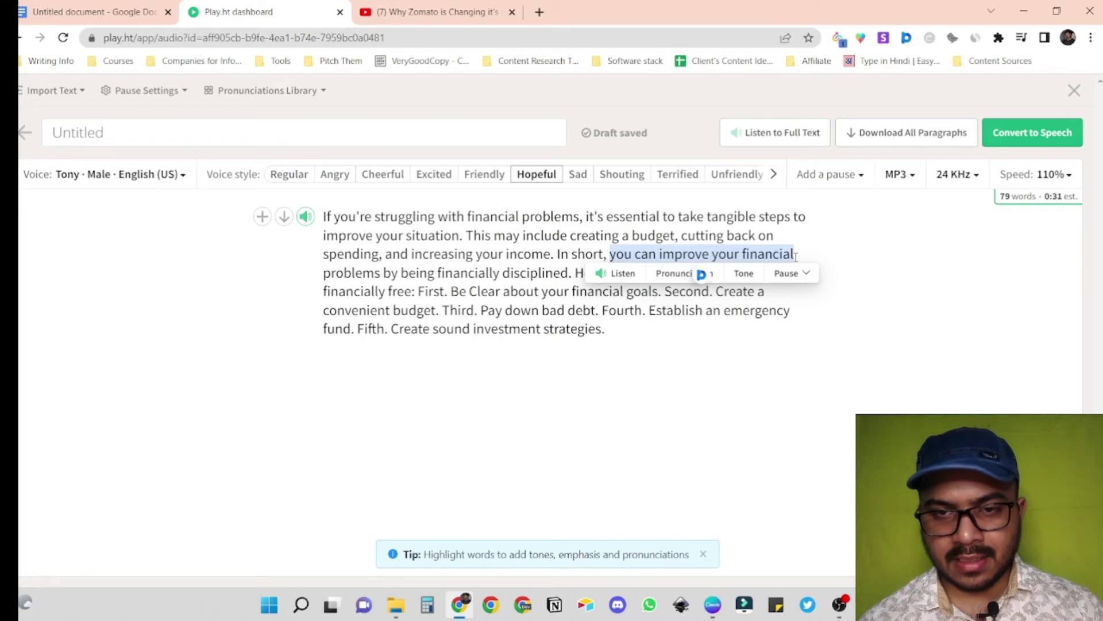
{"action": "left_click", "coordinate": [621, 278]}
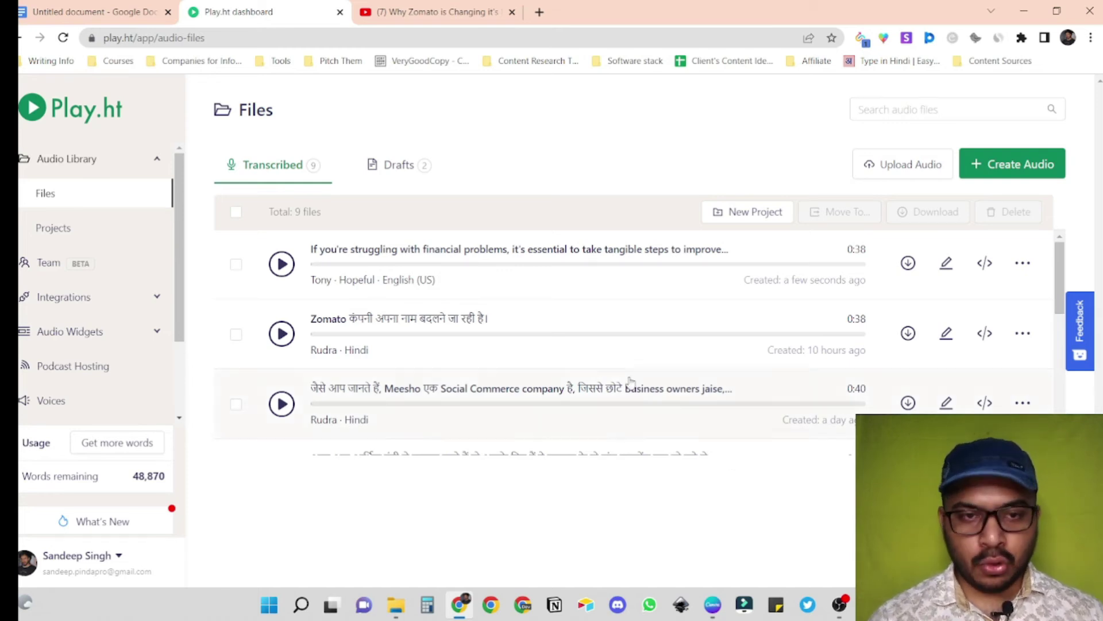
Download the new voiceover as an MP3 named Financial Advice
{"action": "left_click", "coordinate": [908, 265]}
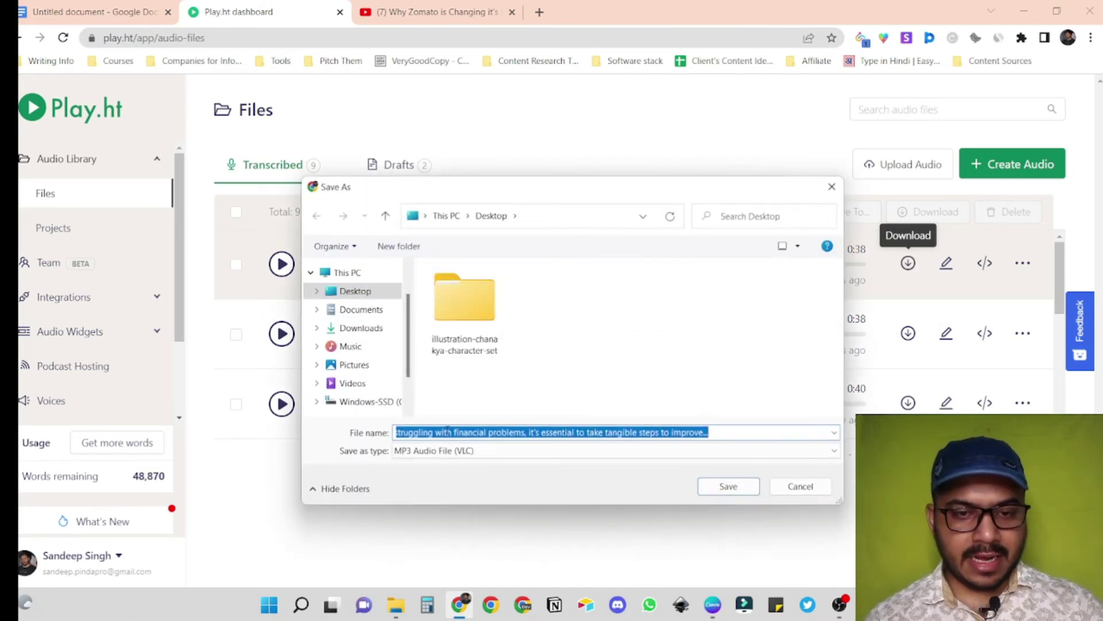
{"action": "type", "text": "Fin"}
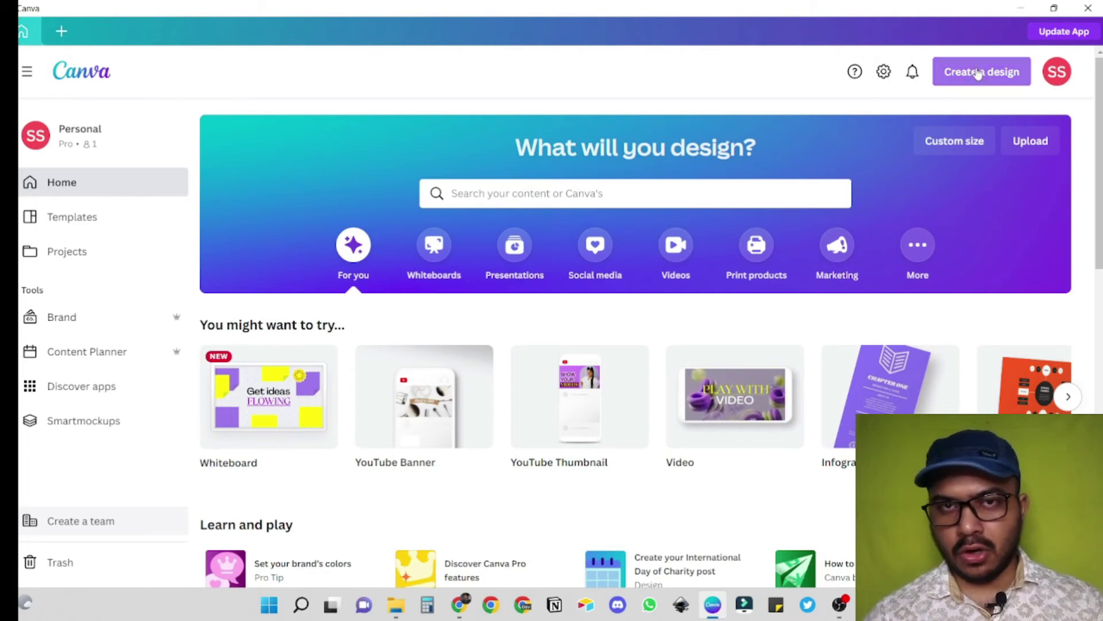
Create a new vertical Mobile Video design and bring up the uploaded audio files
{"action": "left_click", "coordinate": [978, 73]}
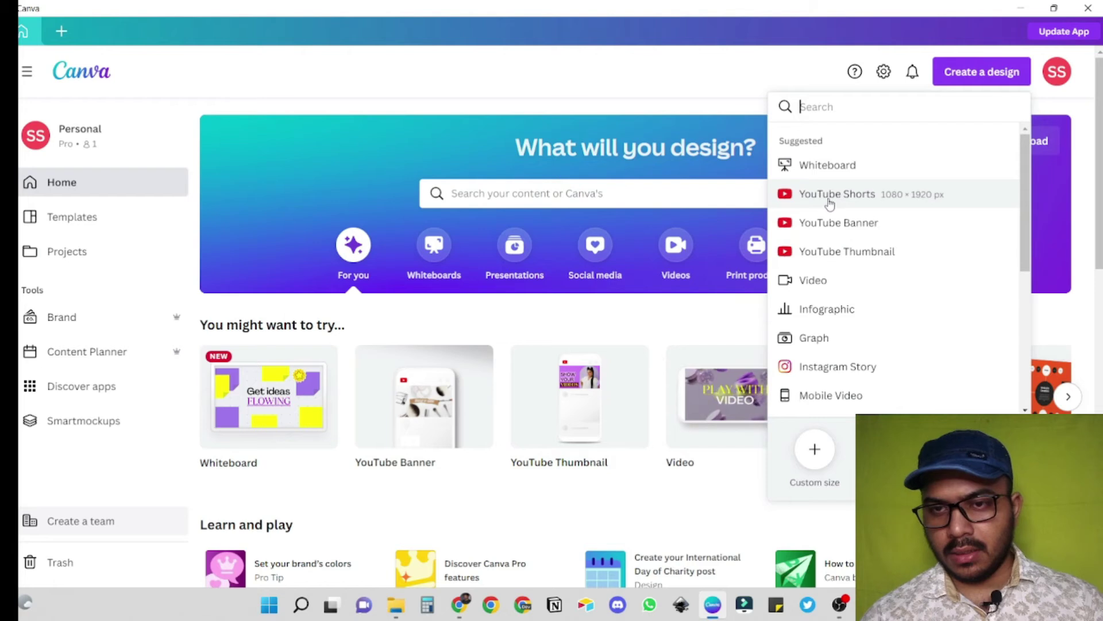
{"action": "left_click", "coordinate": [831, 195]}
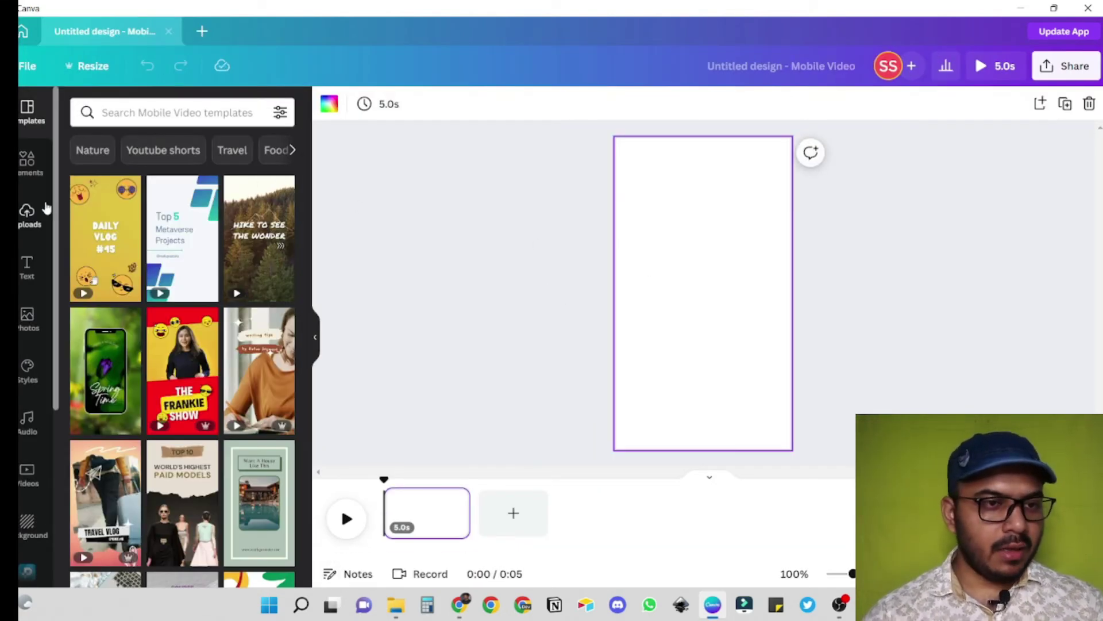
{"action": "left_click", "coordinate": [26, 212]}
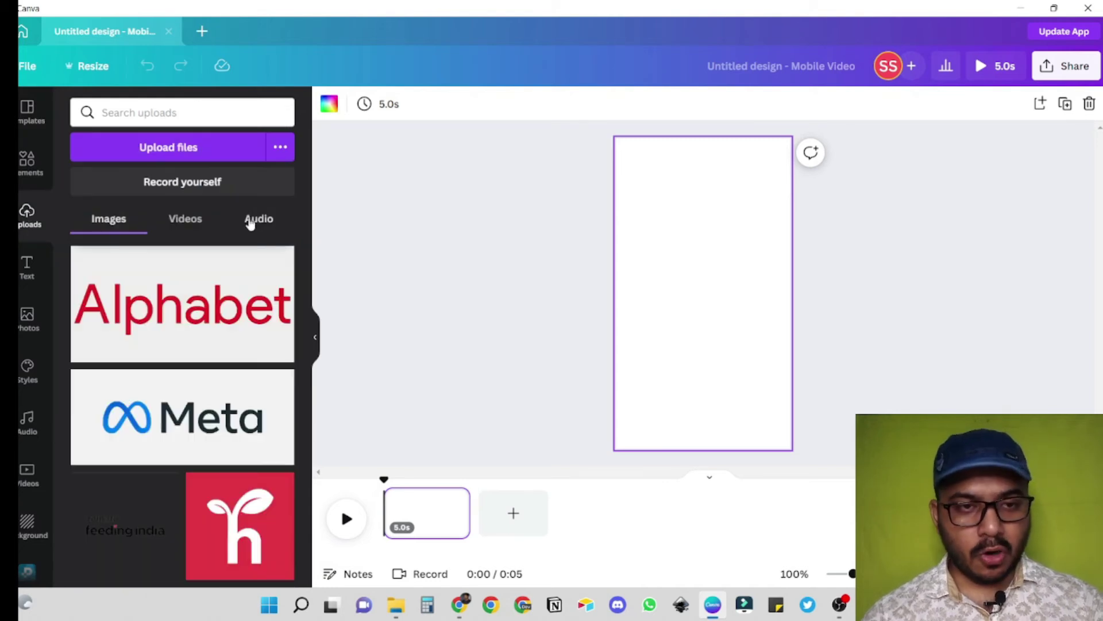
{"action": "left_click", "coordinate": [252, 221]}
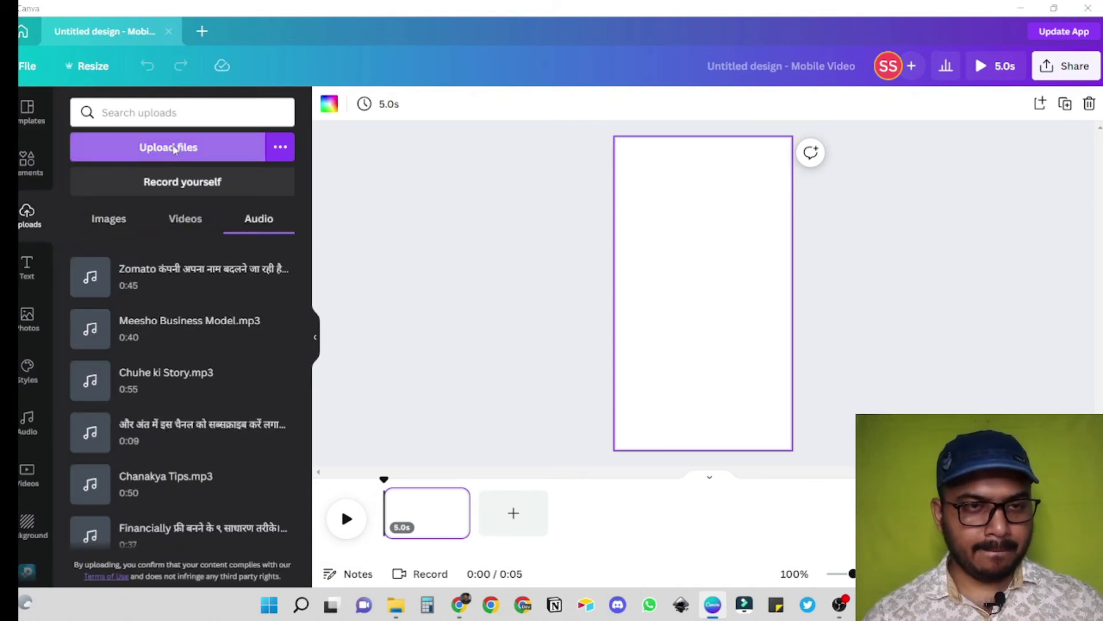
Upload Financial Advice.mp3 from the Desktop and place it on the timeline as the audio track
{"action": "left_click", "coordinate": [174, 149]}
{"action": "scroll", "coordinate": [63, 144], "scroll_direction": "up", "scroll_amount": 5}
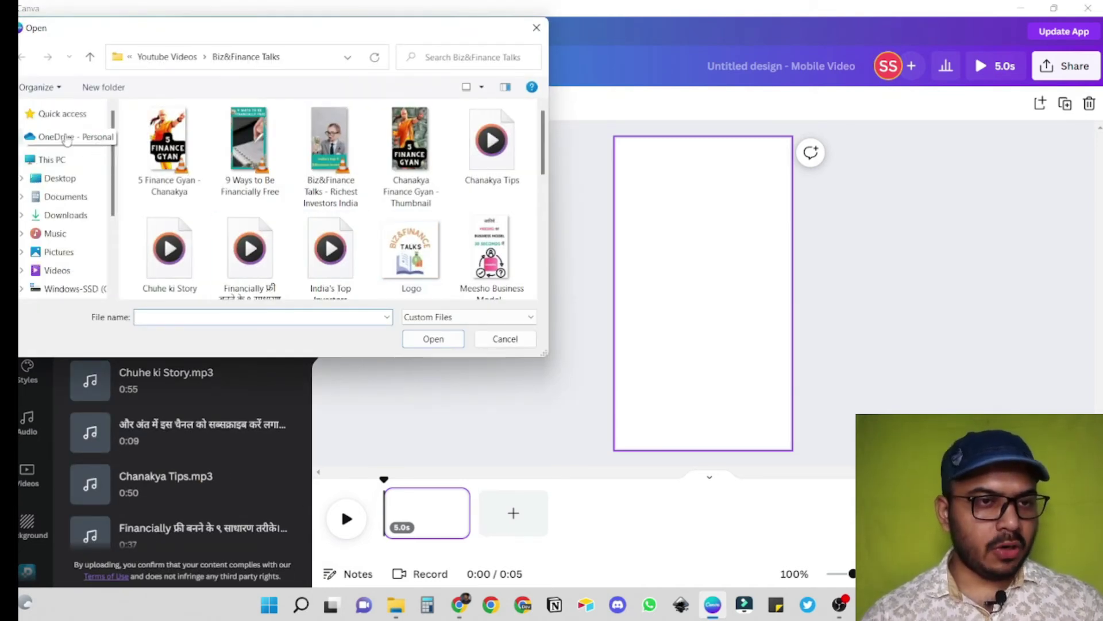
{"action": "left_click", "coordinate": [63, 179]}
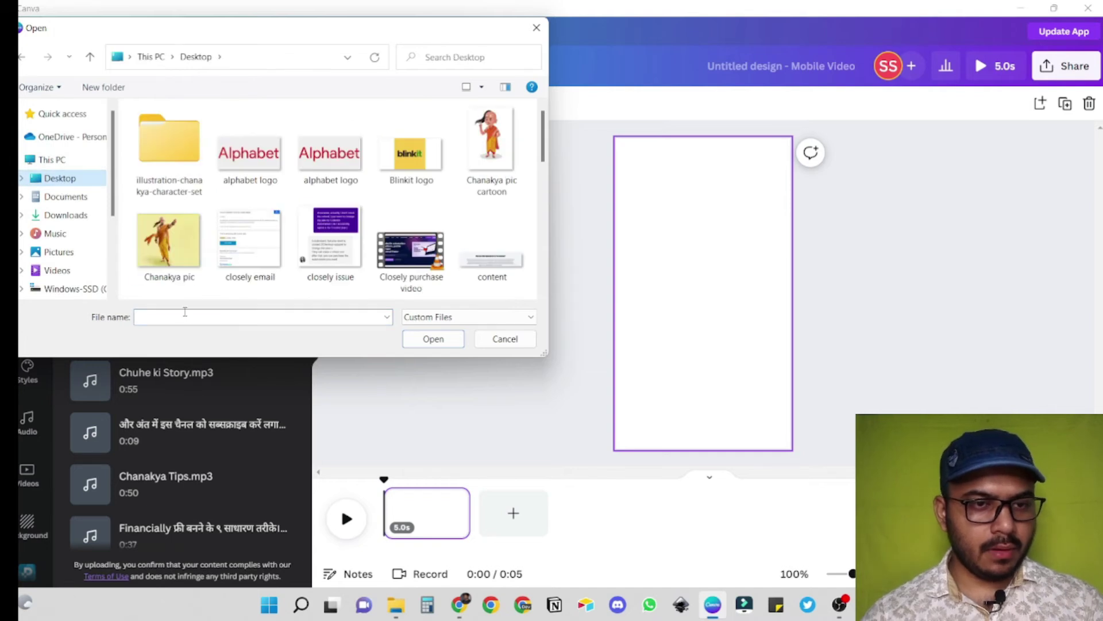
{"action": "left_click", "coordinate": [185, 312]}
{"action": "type", "text": "fi"}
{"action": "key", "text": "Down"}
{"action": "key", "text": "Return"}
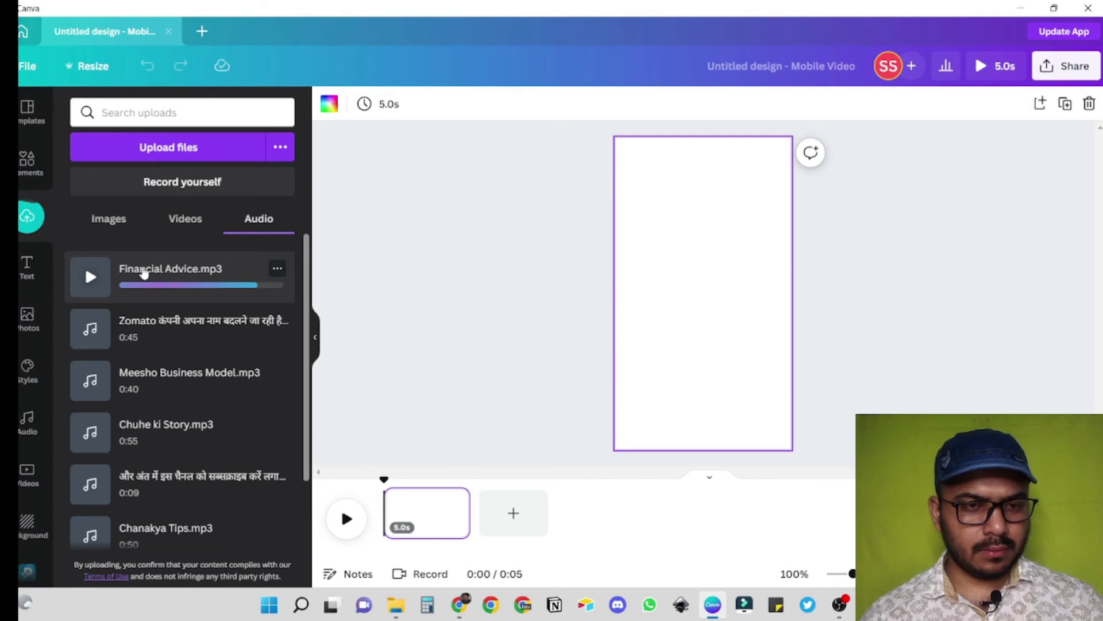
{"action": "left_click_drag", "start_coordinate": [163, 268], "coordinate": [384, 526]}
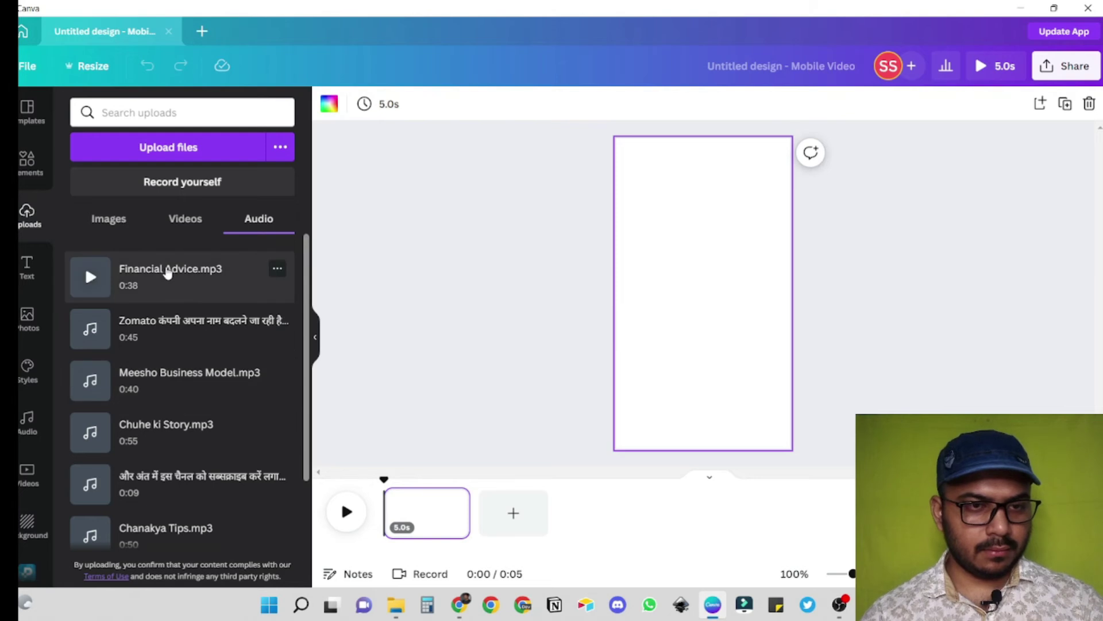
{"action": "left_click", "coordinate": [167, 271]}
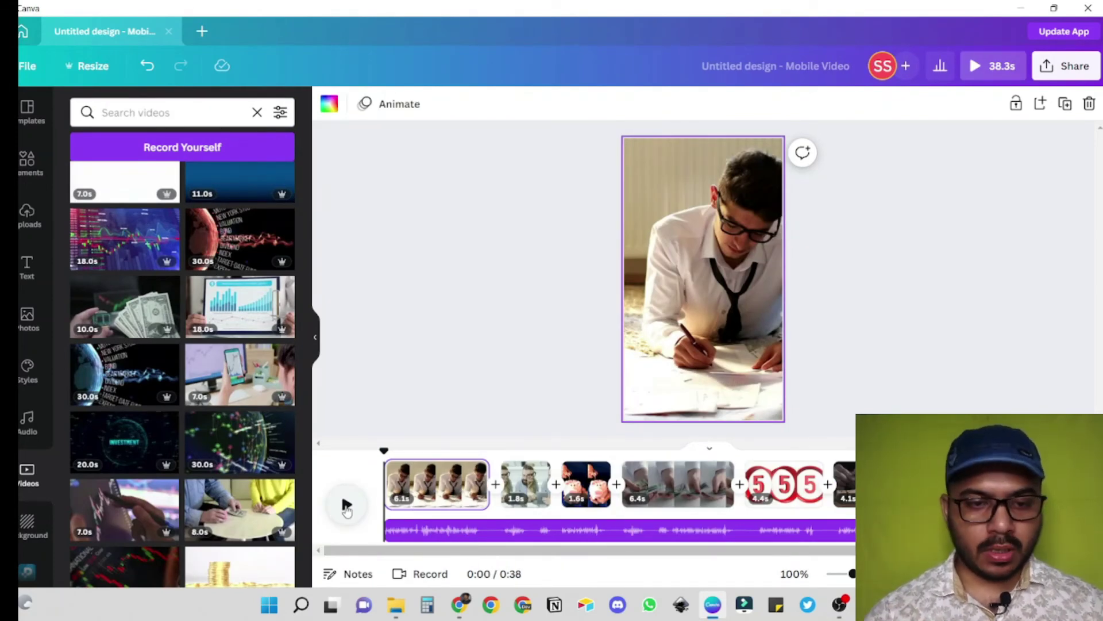
Play the timeline to preview the stock clips with the Financial Advice voiceover
{"action": "left_click", "coordinate": [346, 504]}
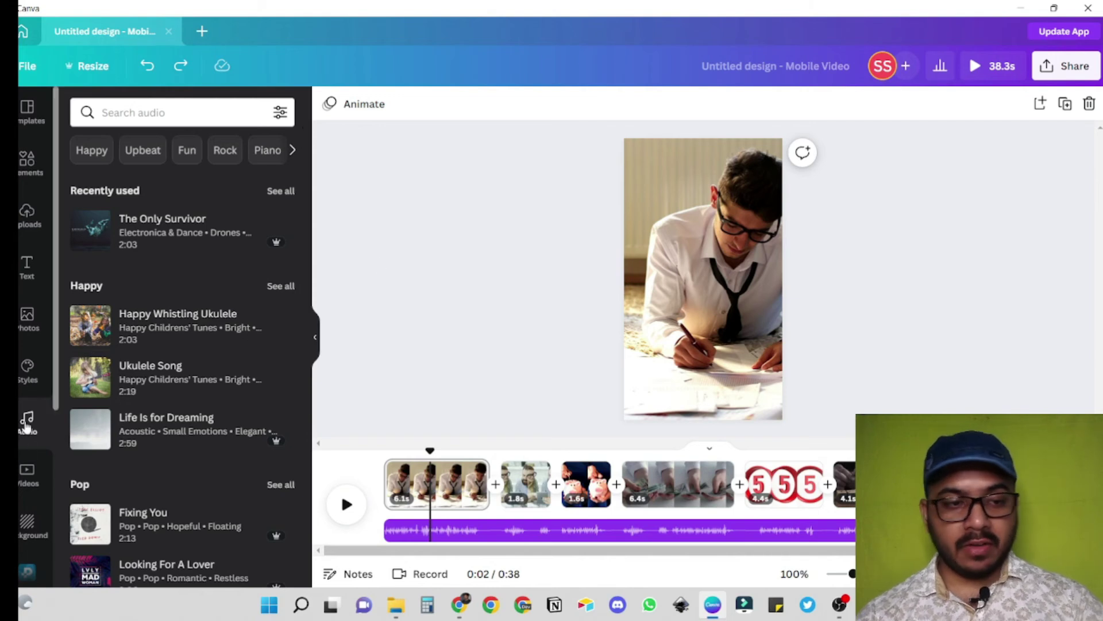
Add The Only Survivor as background music and turn its track volume down to 20
{"action": "scroll", "coordinate": [174, 278], "scroll_direction": "down", "scroll_amount": 4}
{"action": "scroll", "coordinate": [176, 286], "scroll_direction": "up", "scroll_amount": 4}
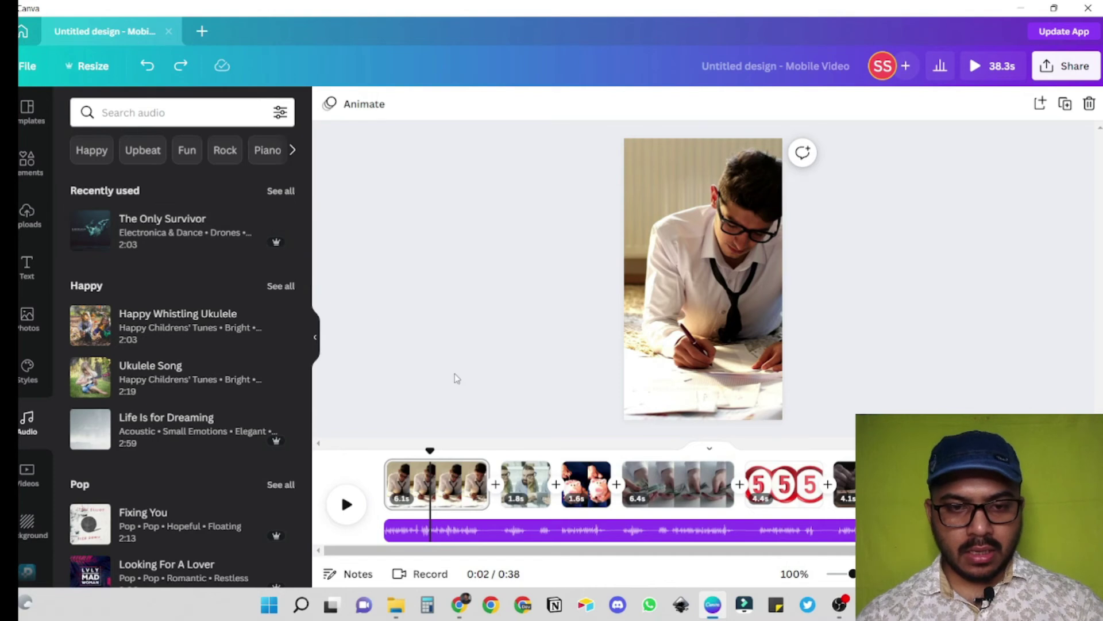
{"action": "left_click_drag", "start_coordinate": [429, 449], "coordinate": [383, 451]}
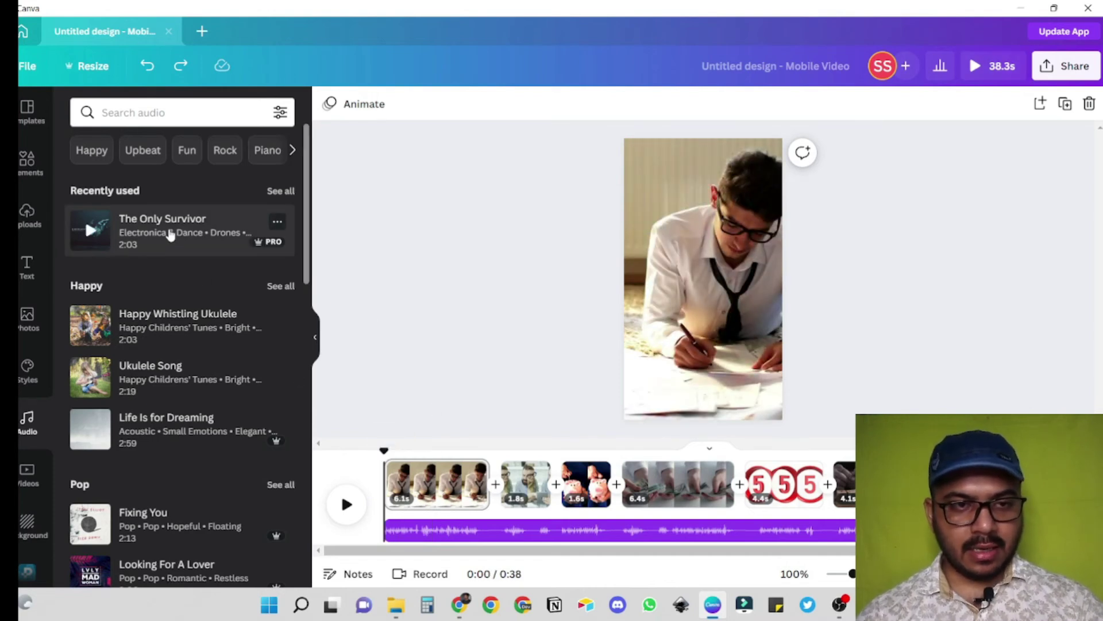
{"action": "left_click", "coordinate": [170, 234]}
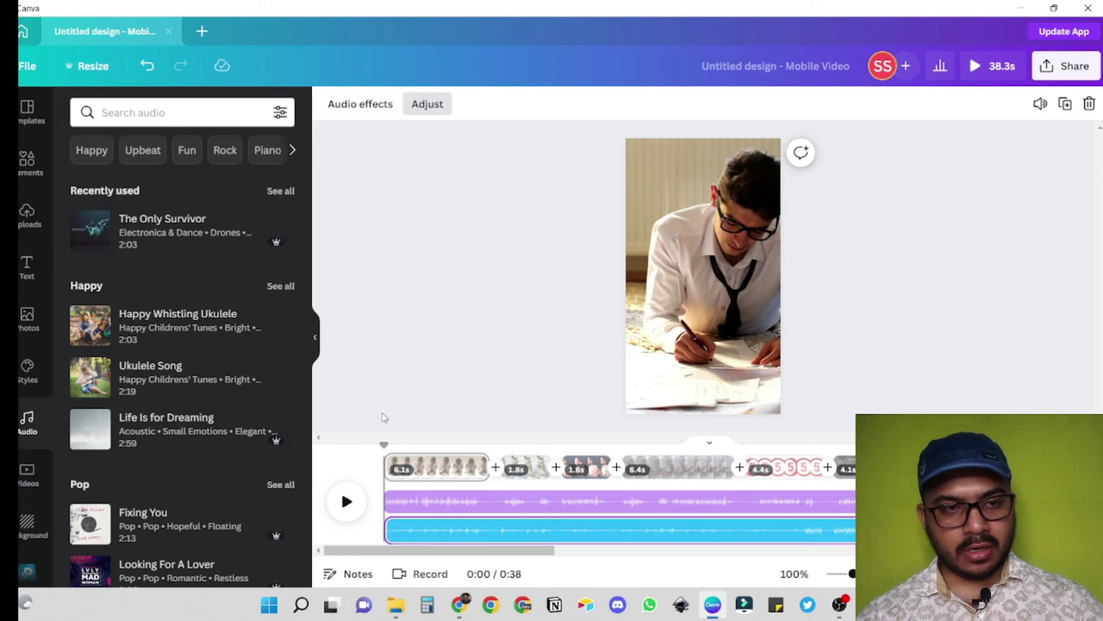
{"action": "right_click", "coordinate": [426, 531]}
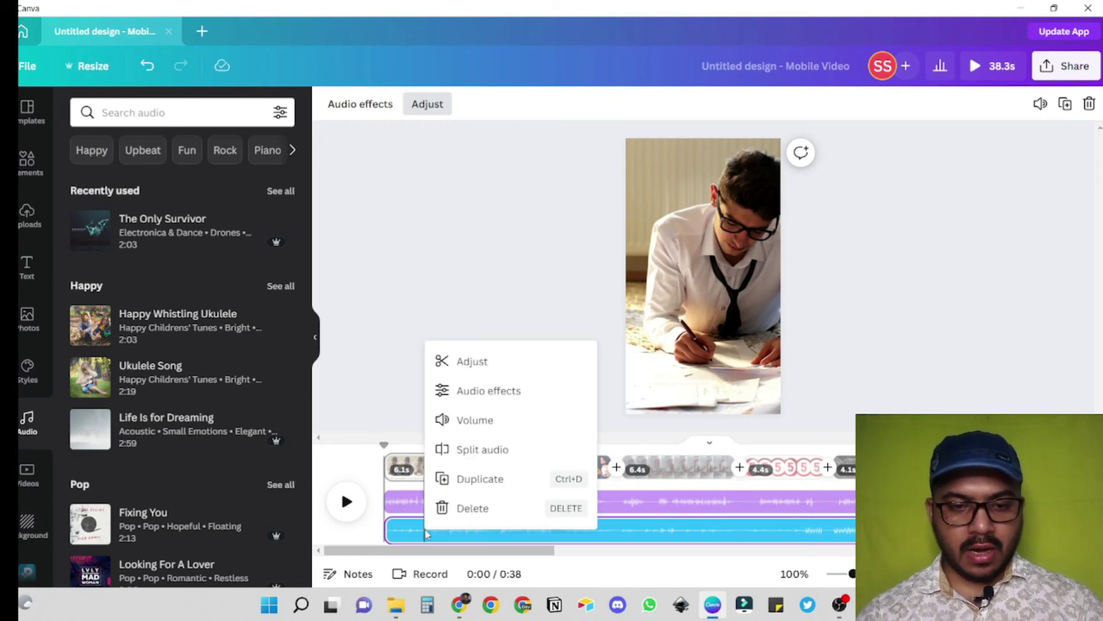
{"action": "left_click", "coordinate": [467, 419]}
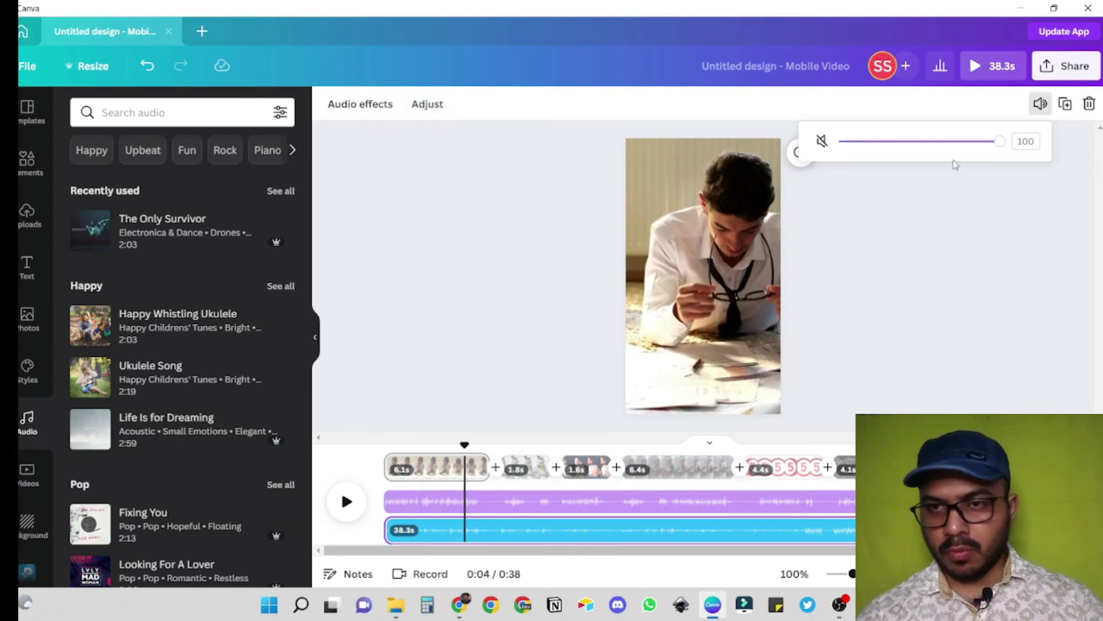
{"action": "left_click_drag", "start_coordinate": [1001, 143], "coordinate": [872, 146]}
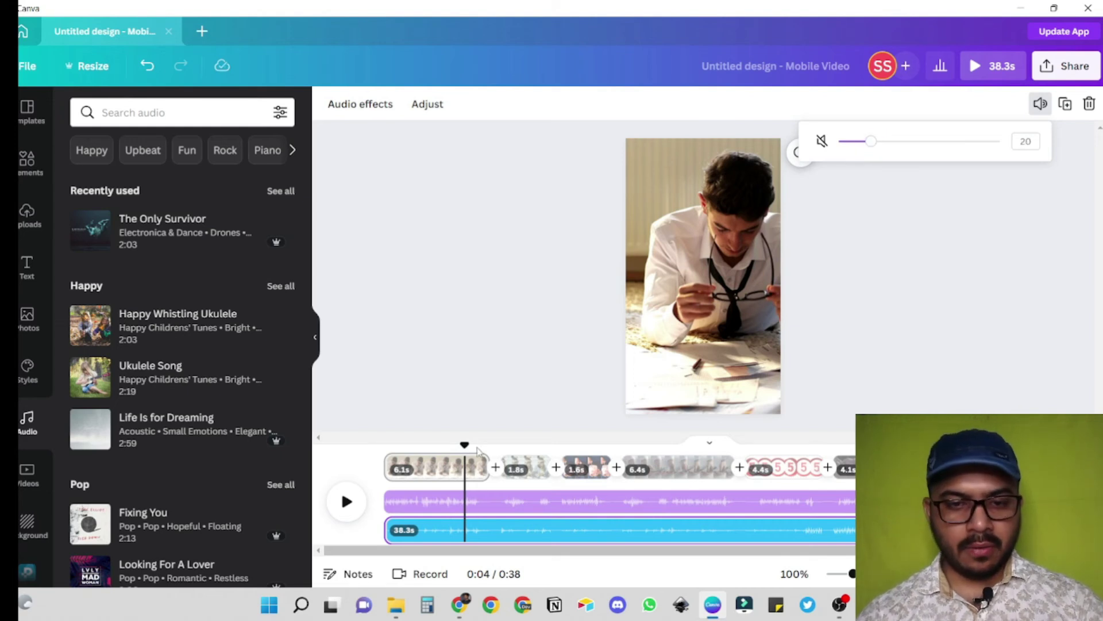
{"action": "left_click_drag", "start_coordinate": [412, 450], "coordinate": [374, 452]}
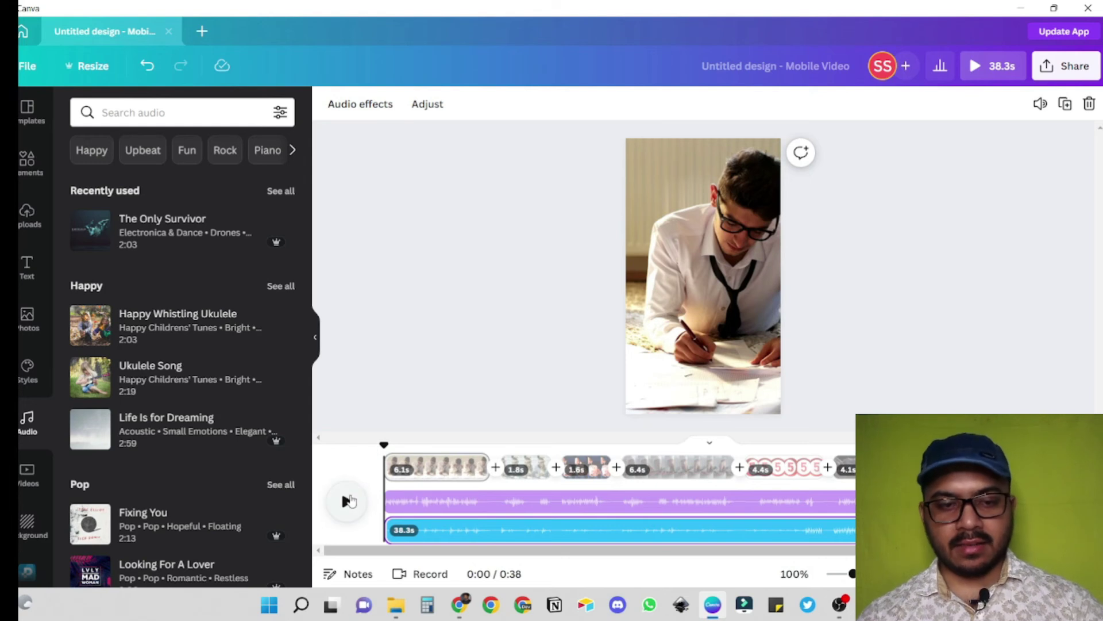
Preview the video to check the quieter music, then bring up the Share panel
{"action": "left_click", "coordinate": [348, 501]}
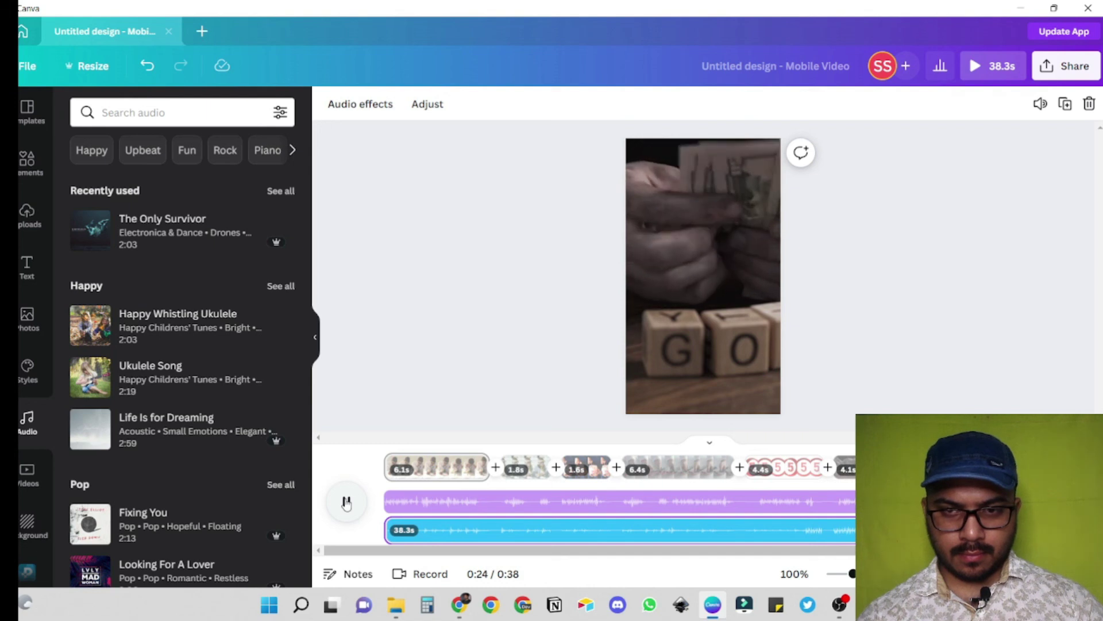
{"action": "left_click", "coordinate": [347, 502]}
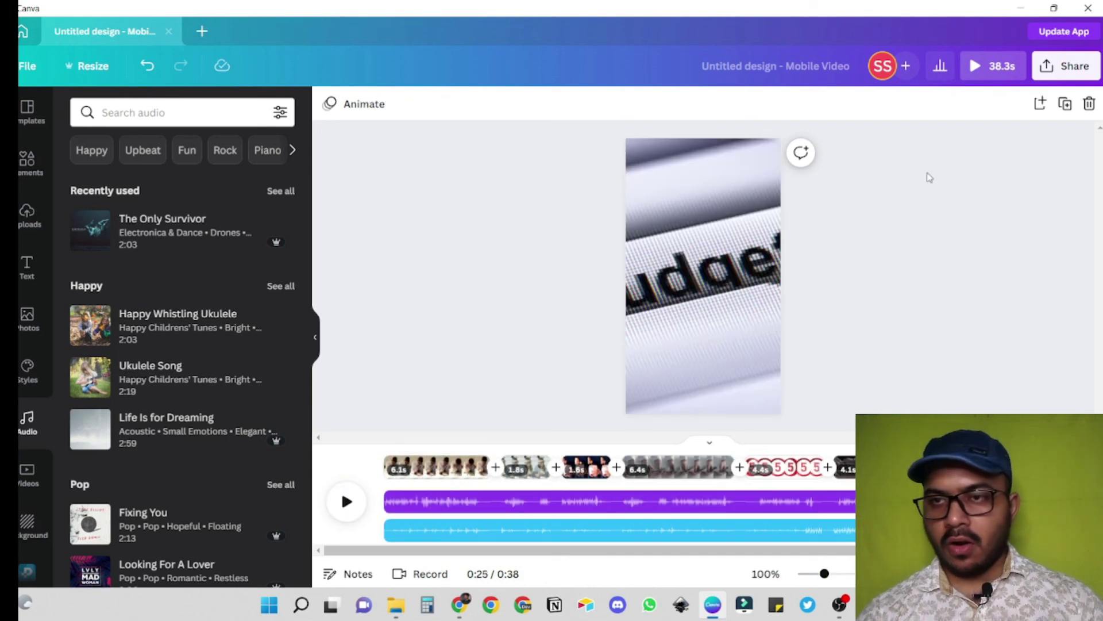
{"action": "left_click", "coordinate": [1048, 70]}
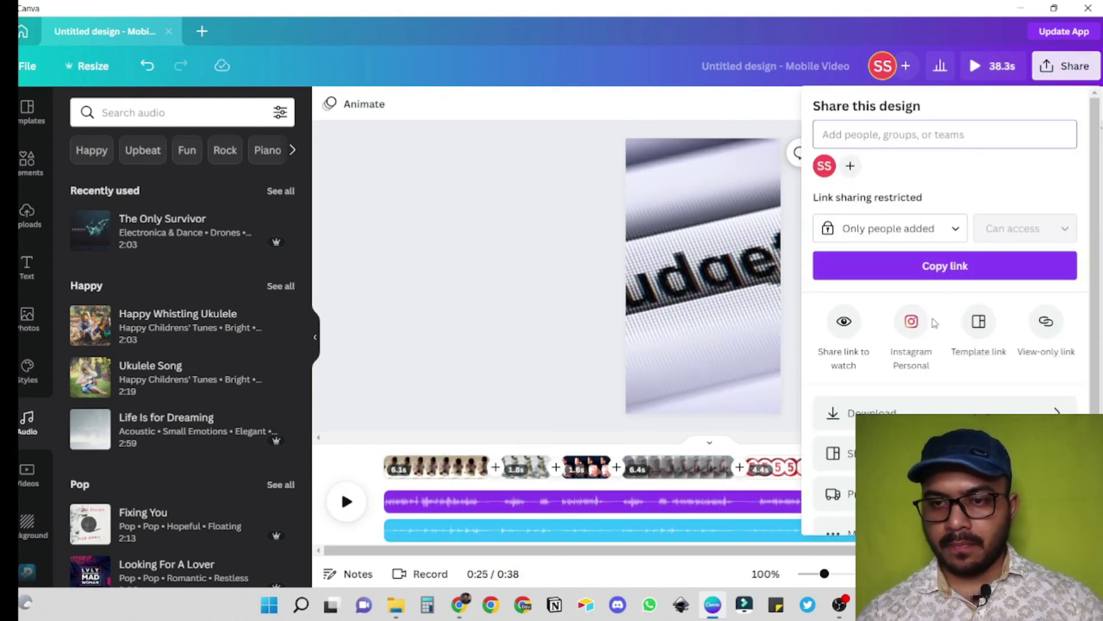
Open the video's Download settings, keeping MP4 Video and All pages
{"action": "left_click", "coordinate": [885, 408]}
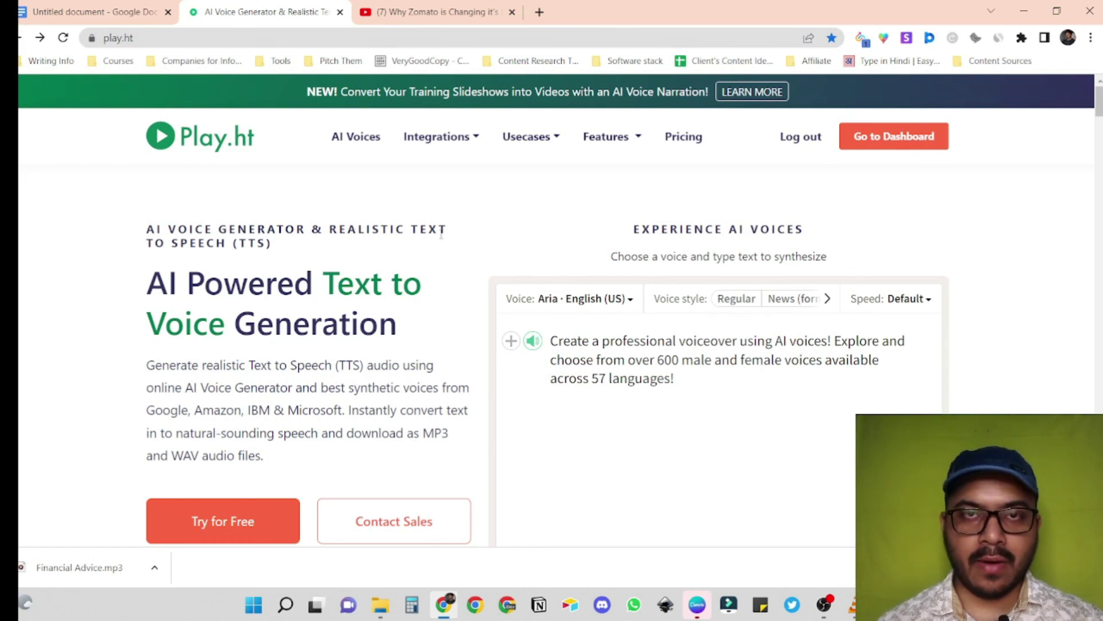
Show Play.ht's monthly pricing and highlight the $39 Professional plan's 50,000-word allowance
{"action": "left_click", "coordinate": [683, 140]}
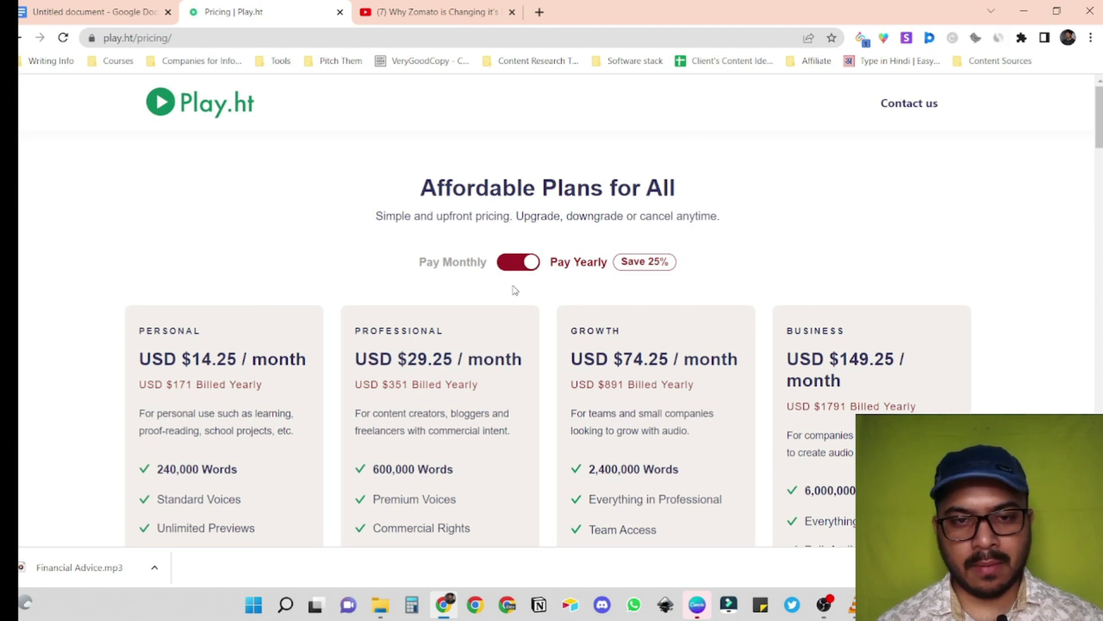
{"action": "left_click", "coordinate": [511, 264]}
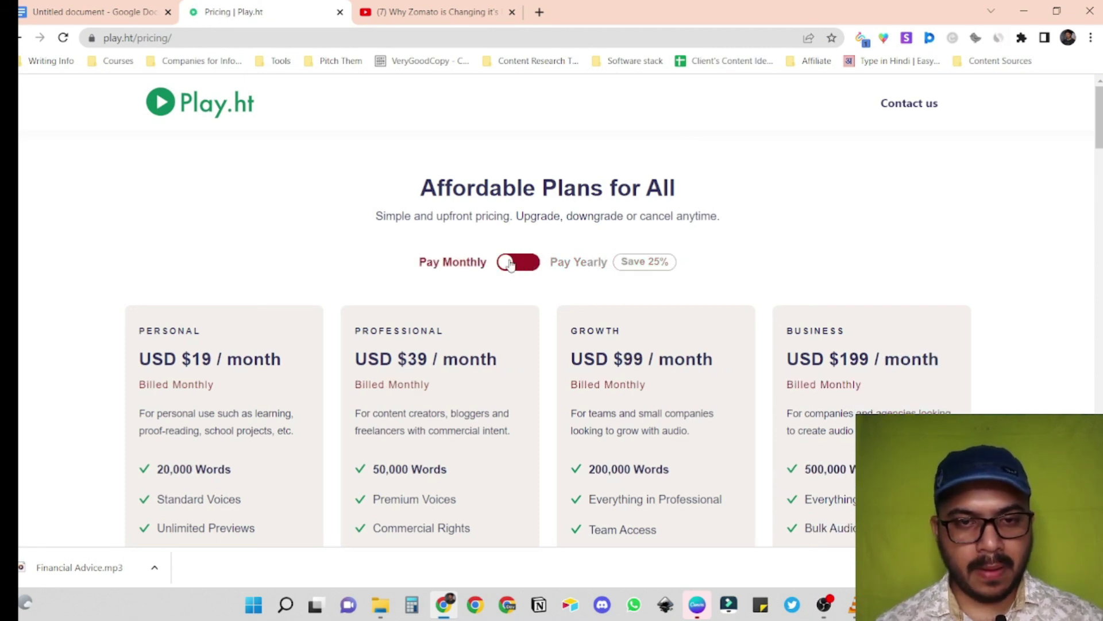
{"action": "scroll", "coordinate": [329, 273], "scroll_direction": "down", "scroll_amount": 2}
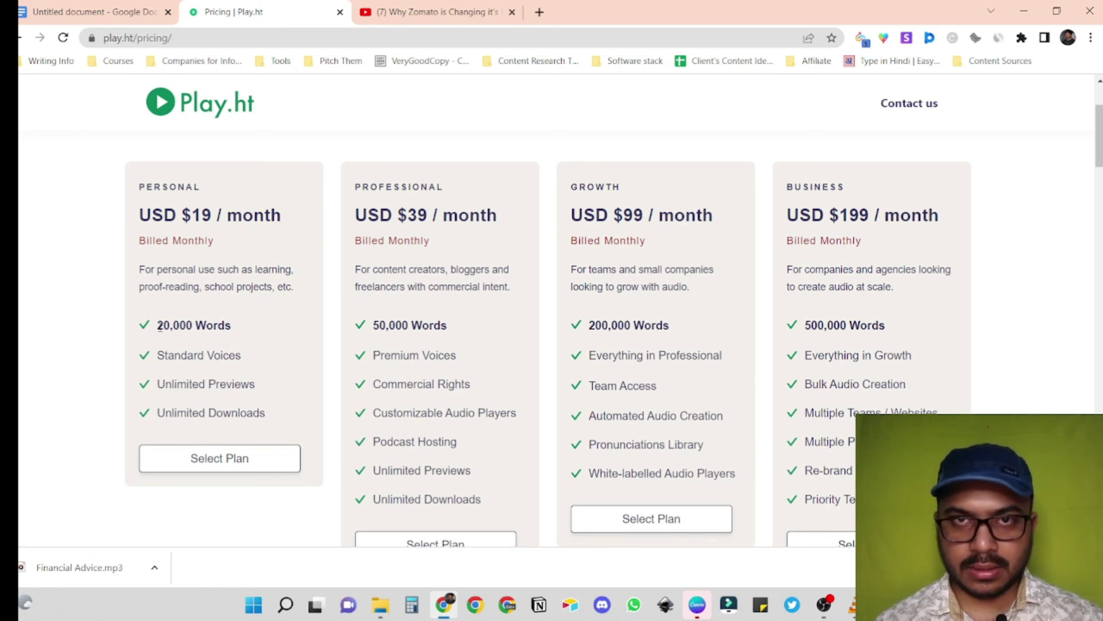
{"action": "scroll", "coordinate": [160, 327], "scroll_direction": "up", "scroll_amount": 1}
{"action": "left_click_drag", "start_coordinate": [397, 257], "coordinate": [489, 259]}
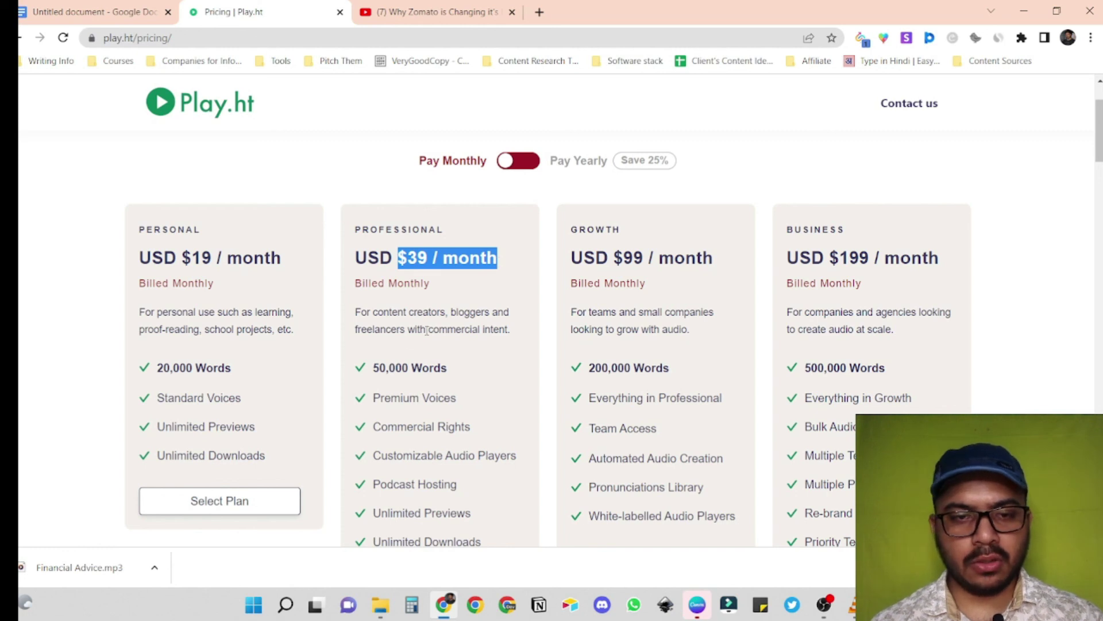
{"action": "double_click", "coordinate": [388, 366]}
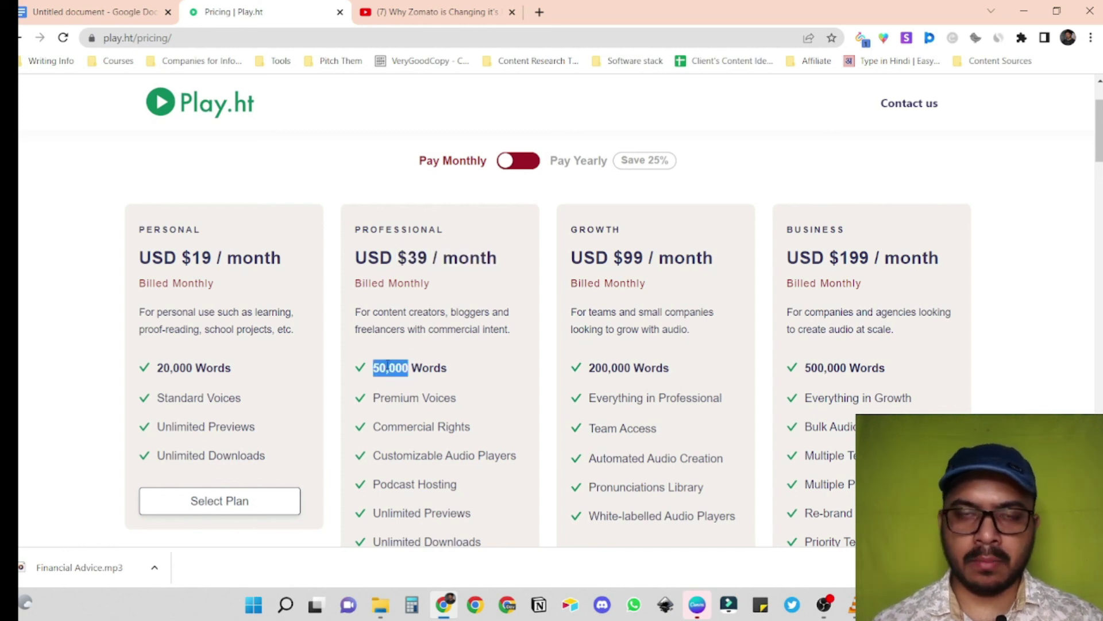